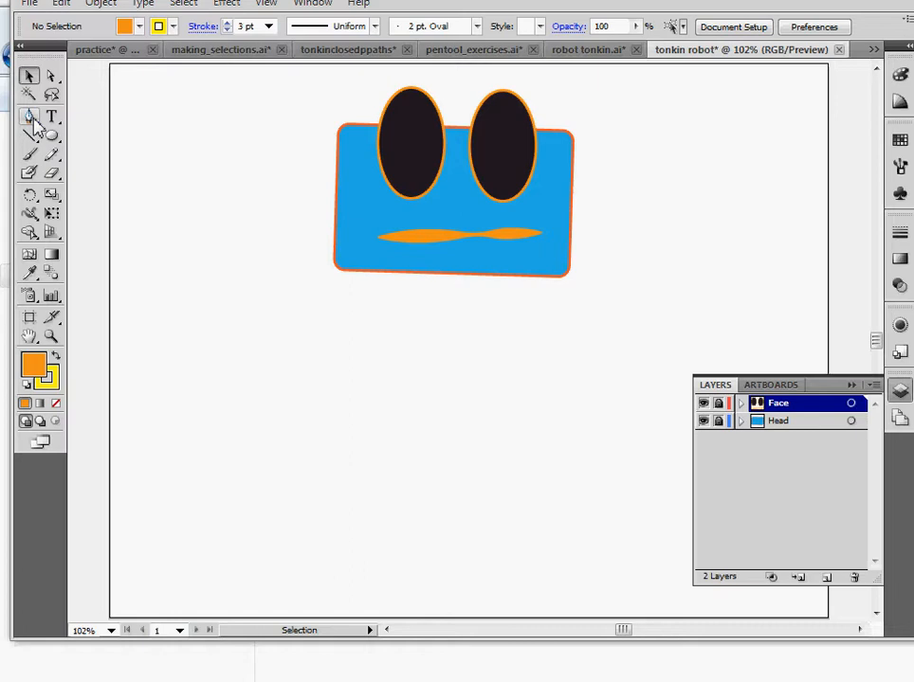
{"action": "left_click", "coordinate": [31, 118]}
{"action": "left_click", "coordinate": [898, 325]}
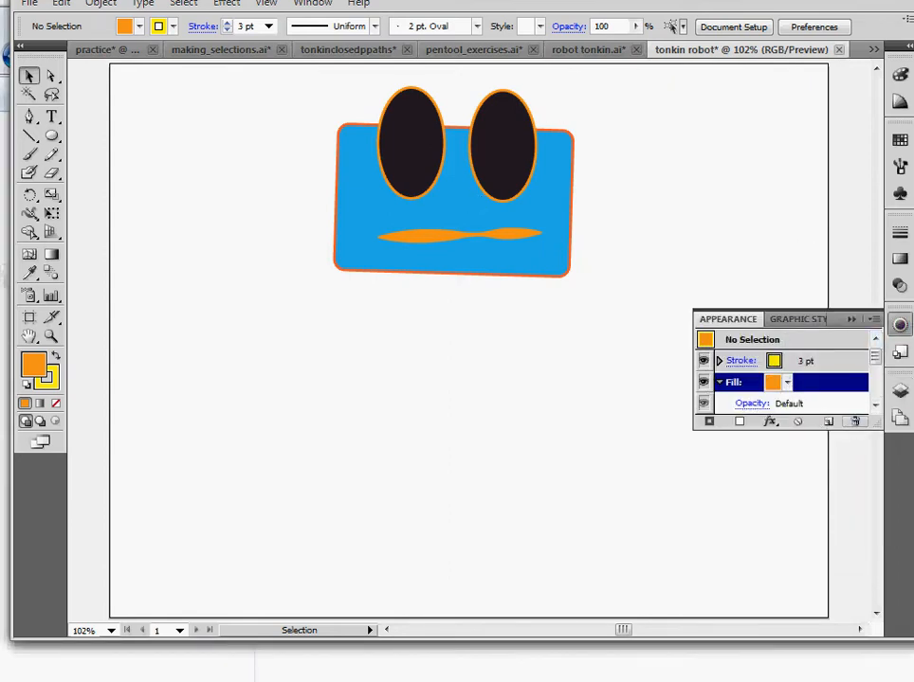
{"action": "left_click", "coordinate": [898, 391]}
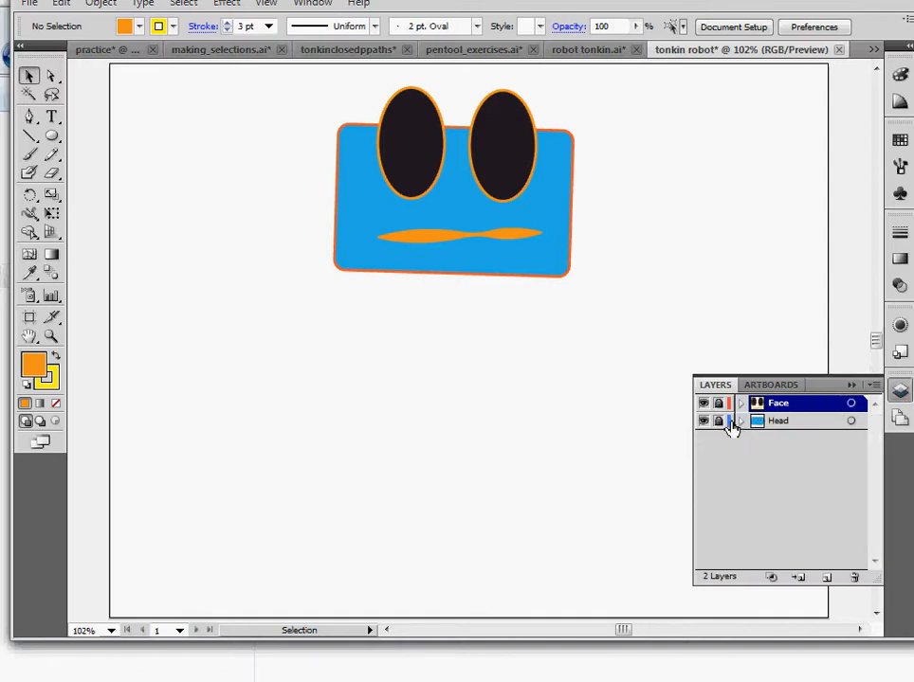
Unlock the Head layer, select the artwork of both layers, and nudge the whole robot head slightly up and left
{"action": "left_click", "coordinate": [720, 421]}
{"action": "left_click_drag", "start_coordinate": [222, 100], "coordinate": [717, 356]}
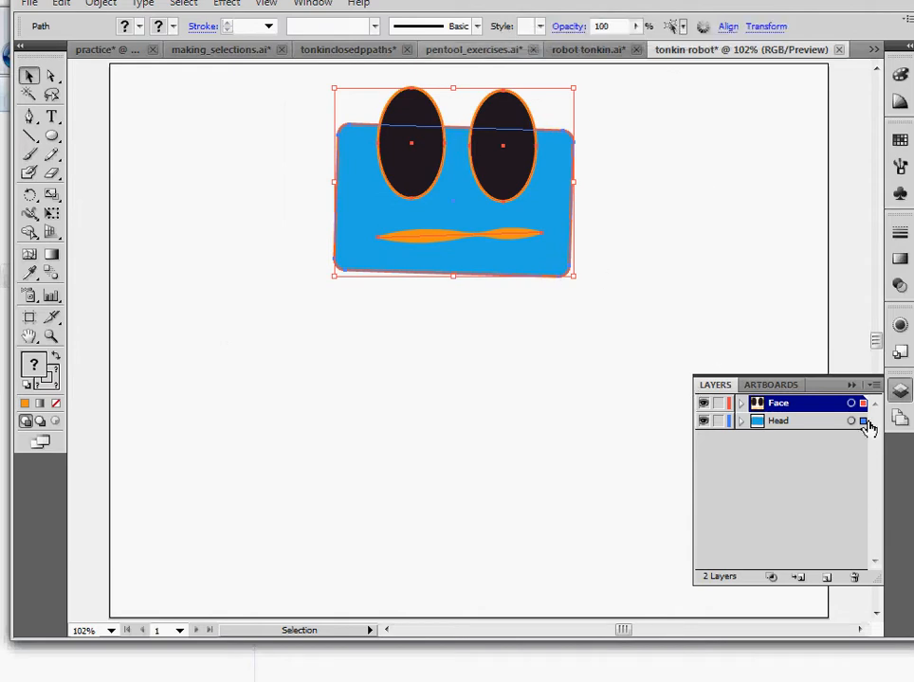
{"action": "left_click", "coordinate": [714, 316]}
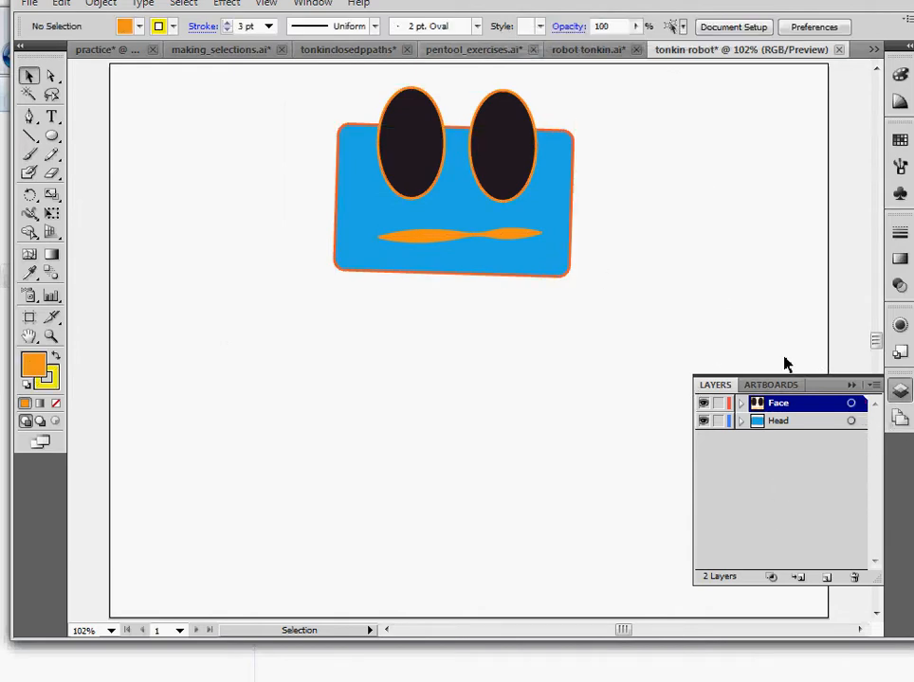
{"action": "left_click", "coordinate": [861, 405]}
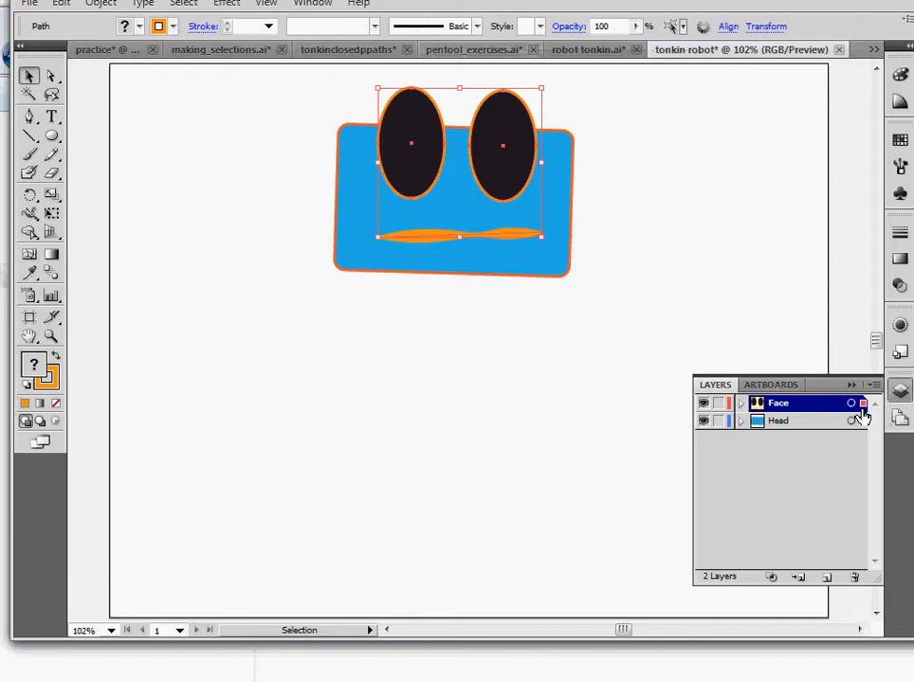
{"action": "left_click", "coordinate": [862, 421], "text": "shift"}
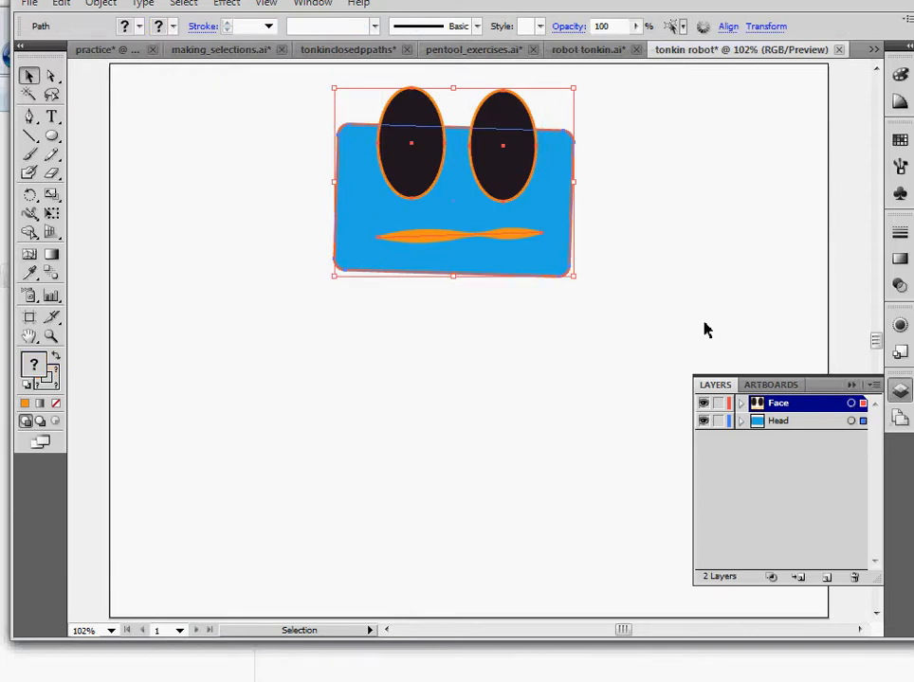
{"action": "mouse_move", "coordinate": [555, 214]}
{"action": "left_mouse_down"}
{"action": "mouse_move", "coordinate": [718, 206]}
{"action": "mouse_move", "coordinate": [593, 227]}
{"action": "mouse_move", "coordinate": [572, 198]}
{"action": "mouse_move", "coordinate": [567, 294]}
{"action": "mouse_move", "coordinate": [544, 203]}
{"action": "left_mouse_up"}
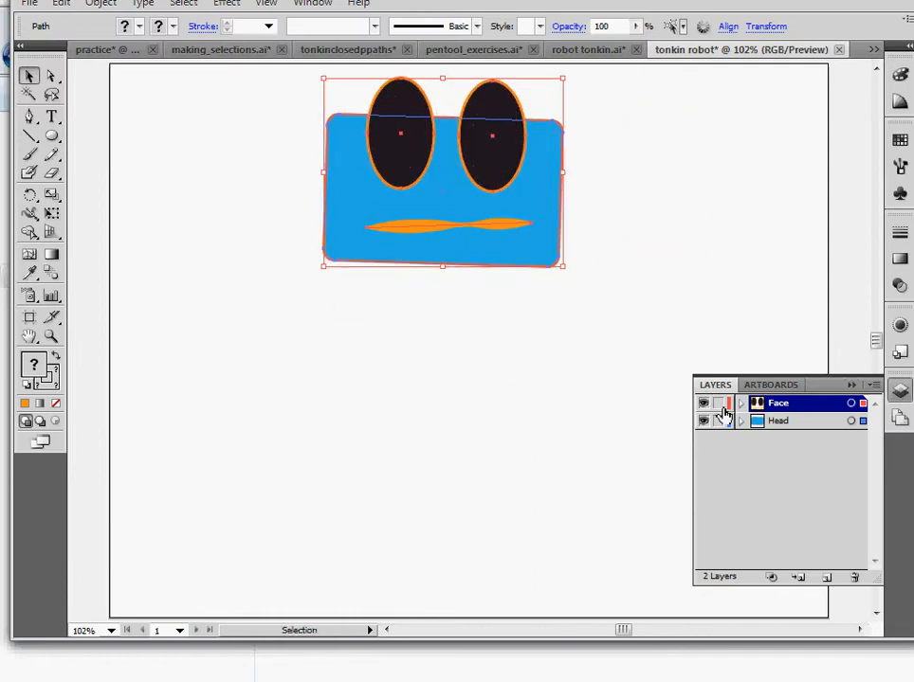
Lock the Face layer and add a new empty layer to the document
{"action": "left_click", "coordinate": [722, 404]}
{"action": "left_click", "coordinate": [723, 423]}
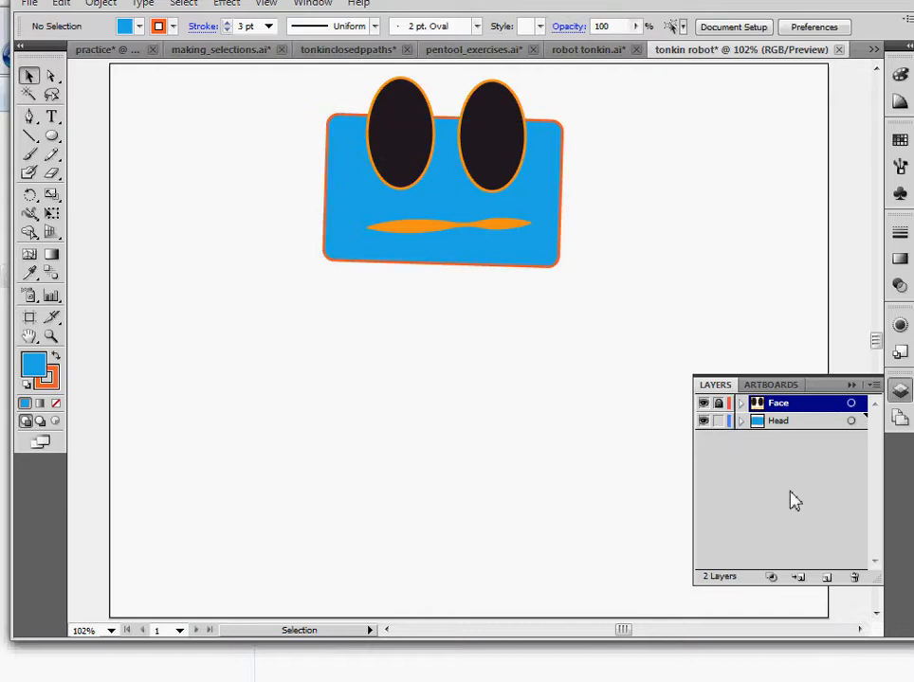
{"action": "left_click", "coordinate": [832, 580]}
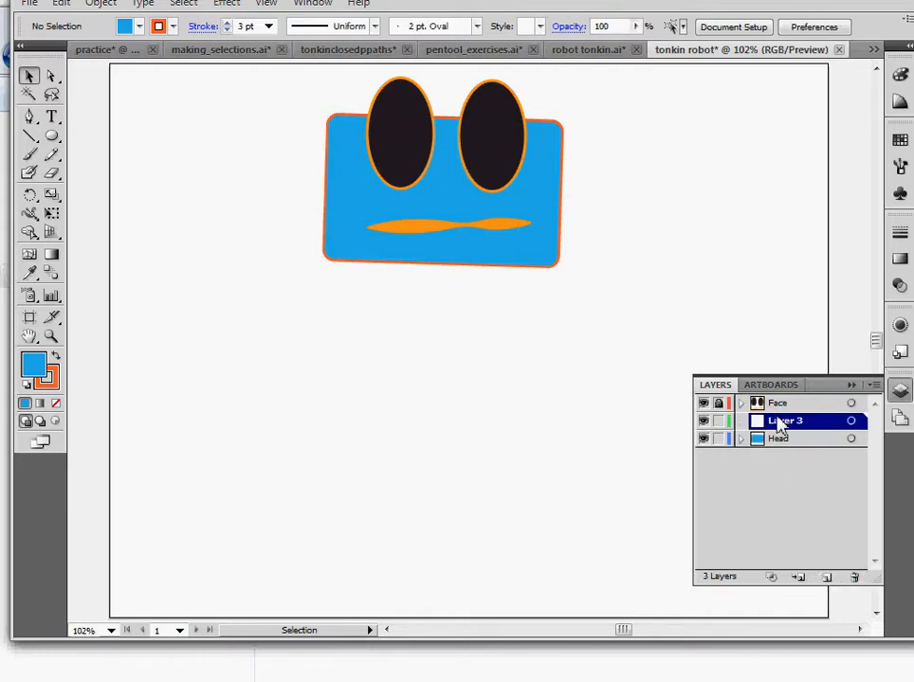
Move the new layer to the bottom of the layer stack, below the Head layer
{"action": "left_click_drag", "start_coordinate": [779, 428], "coordinate": [779, 456]}
{"action": "left_click", "coordinate": [717, 421]}
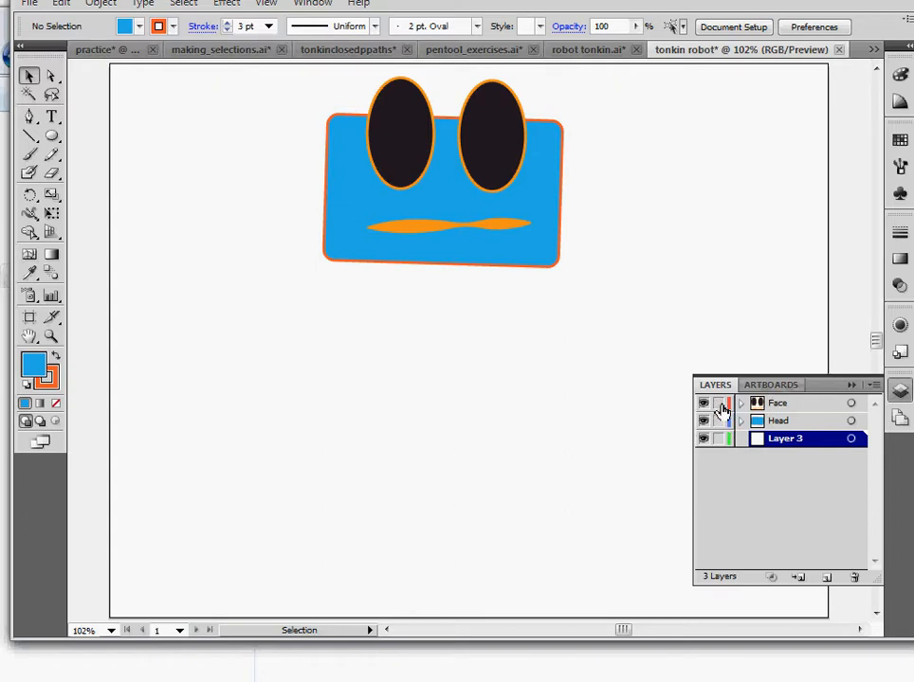
{"action": "left_click", "coordinate": [719, 406]}
{"action": "left_click", "coordinate": [787, 421]}
{"action": "left_click_drag", "start_coordinate": [786, 404], "coordinate": [787, 403]}
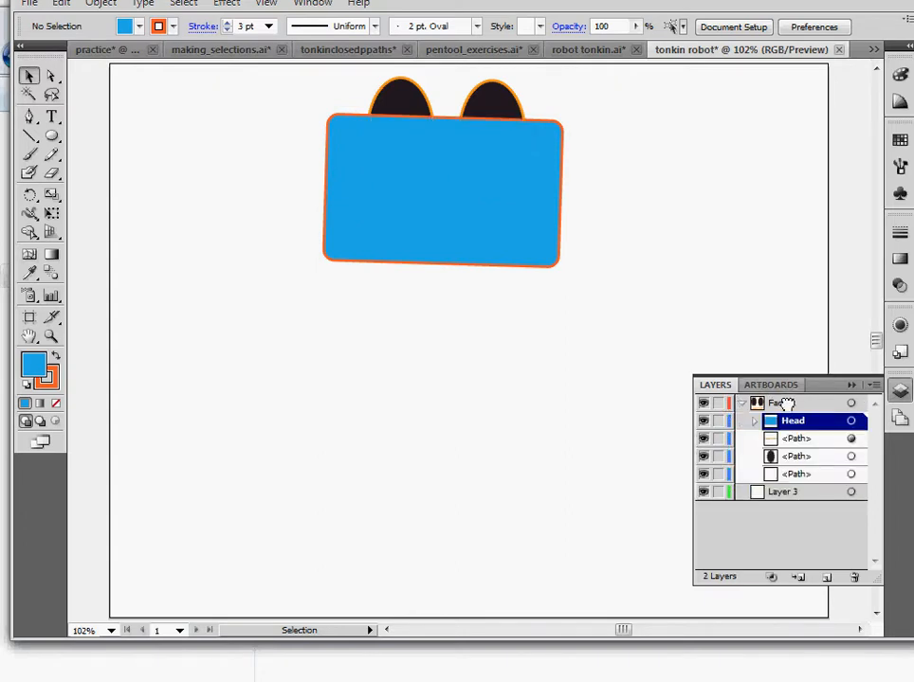
{"action": "key", "text": "ctrl+z"}
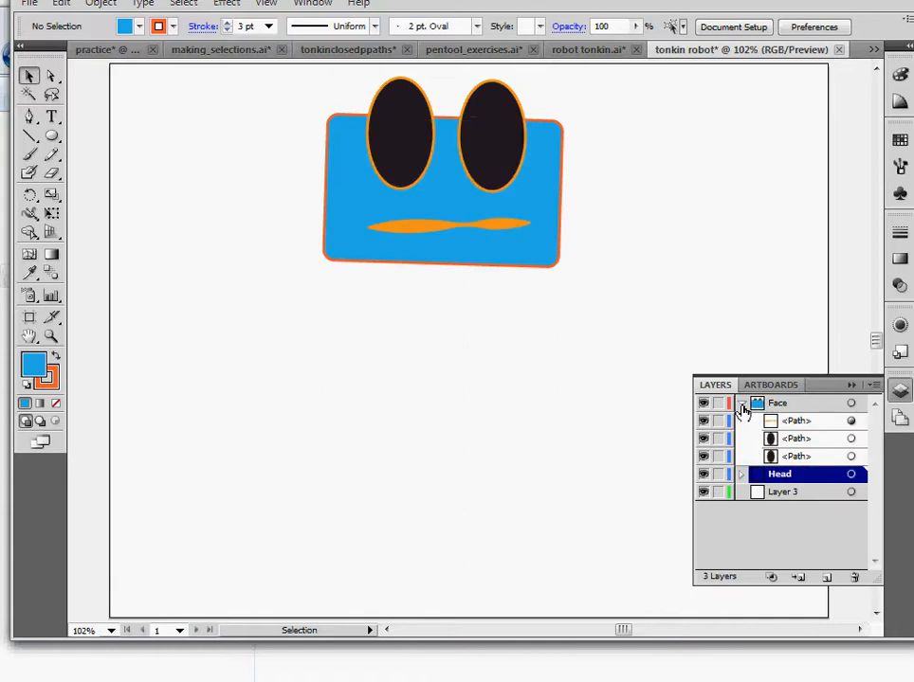
{"action": "left_click", "coordinate": [741, 402]}
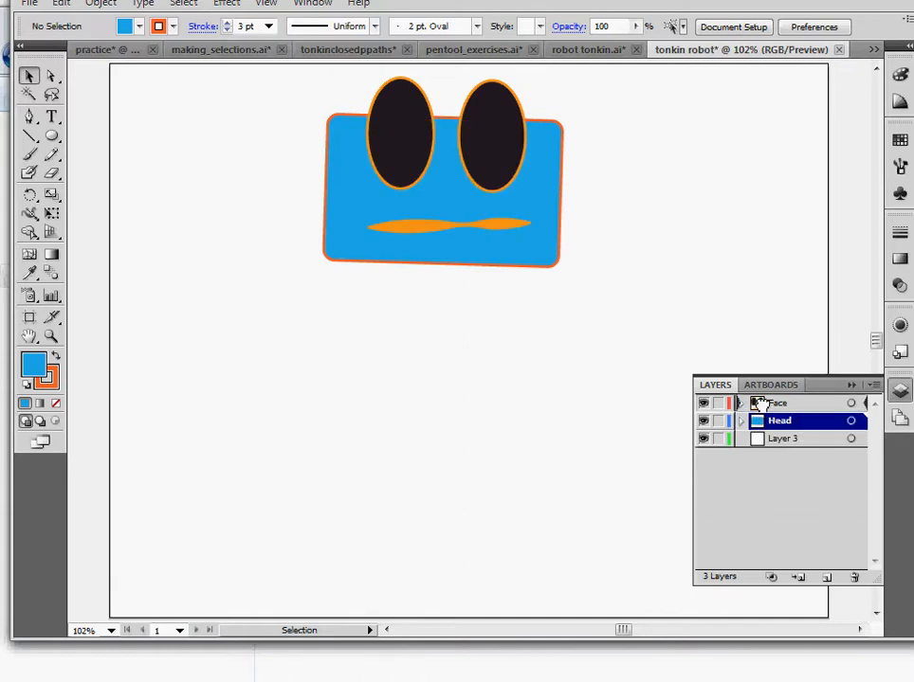
{"action": "left_click_drag", "start_coordinate": [763, 401], "coordinate": [766, 400]}
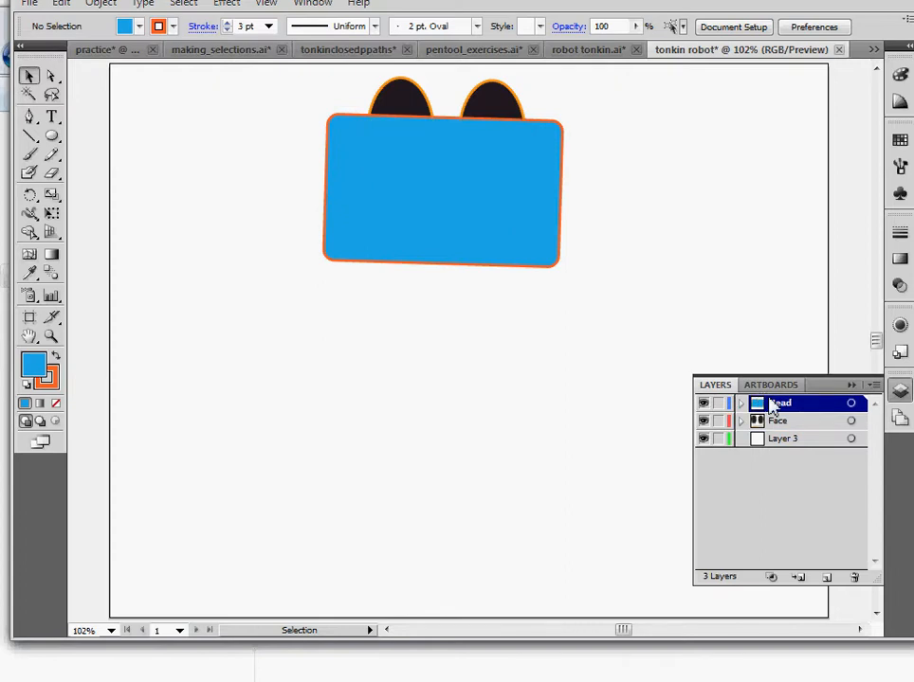
{"action": "left_click_drag", "start_coordinate": [773, 405], "coordinate": [777, 428]}
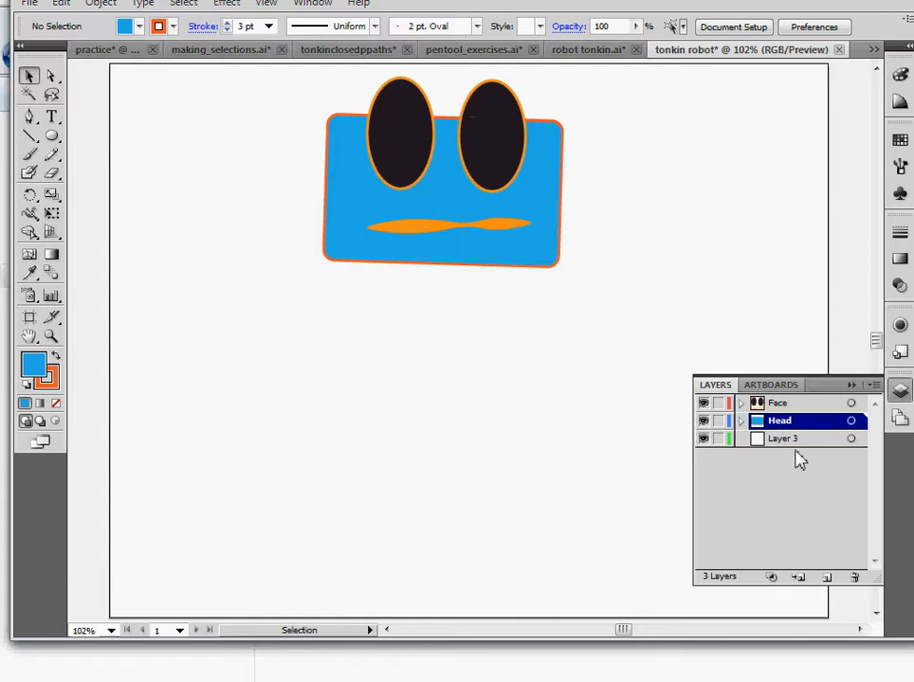
Rename the bottom layer to Body
{"action": "mouse_move", "coordinate": [783, 446]}
{"action": "left_mouse_down"}
{"action": "mouse_move", "coordinate": [781, 408]}
{"action": "mouse_move", "coordinate": [786, 440]}
{"action": "left_mouse_up"}
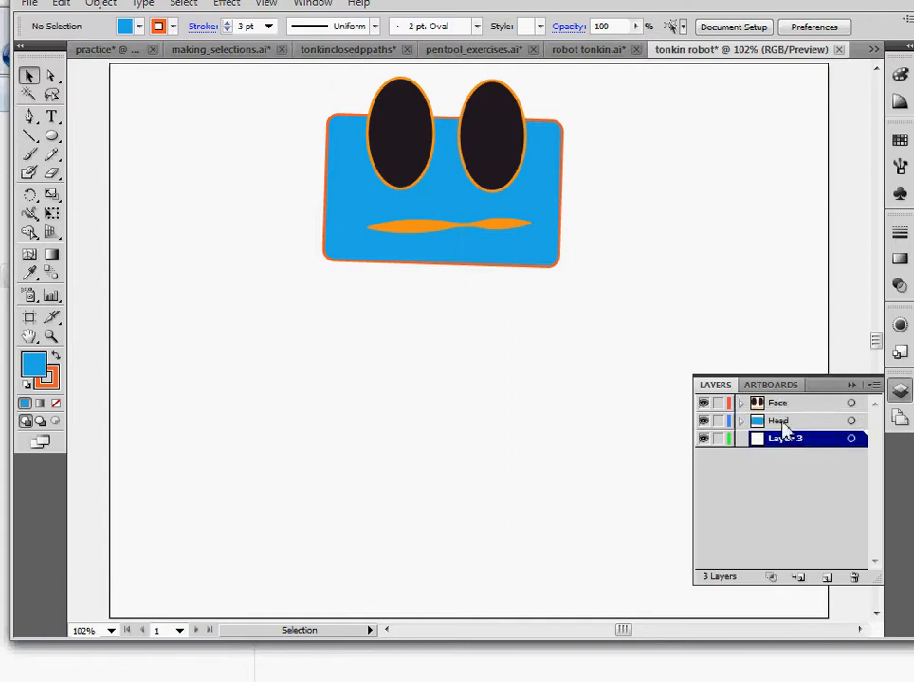
{"action": "double_click", "coordinate": [796, 449]}
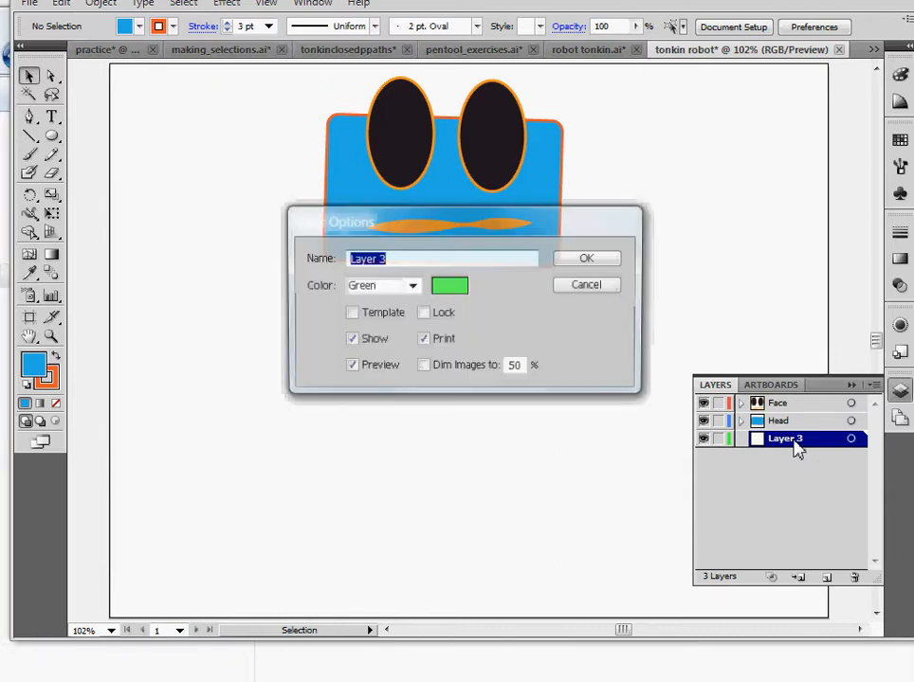
{"action": "type", "text": "Bo"}
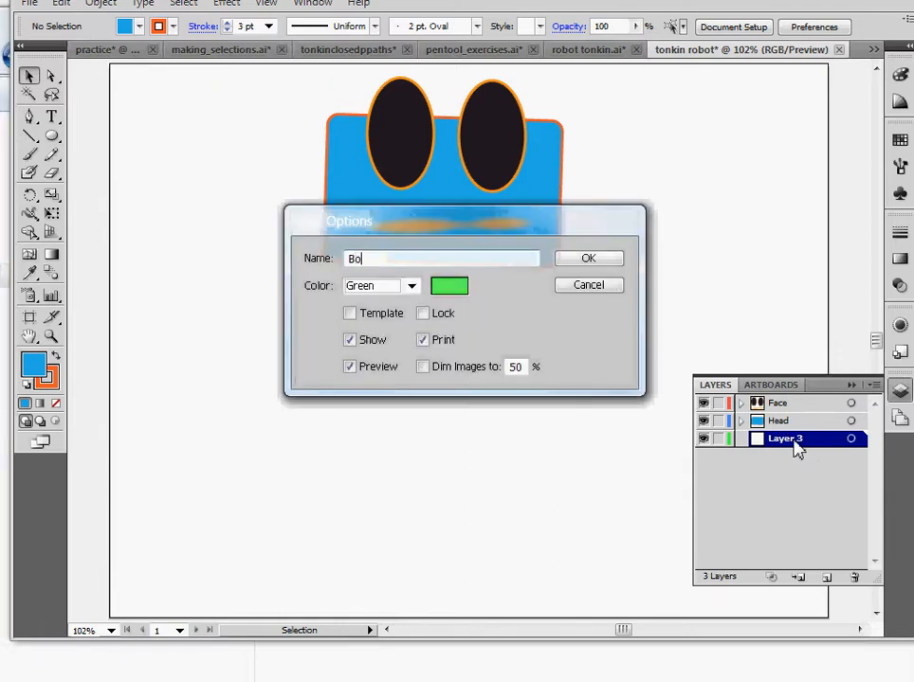
{"action": "type", "text": "dy"}
{"action": "key", "text": "Return"}
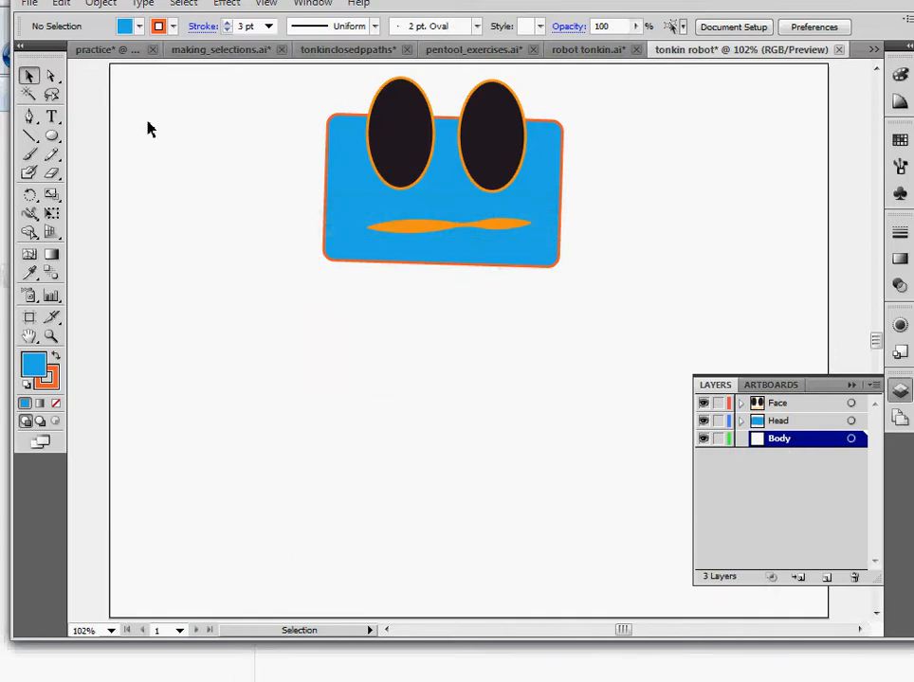
Pick the Pen tool and set the fill colour to a green swatch
{"action": "left_click", "coordinate": [29, 119]}
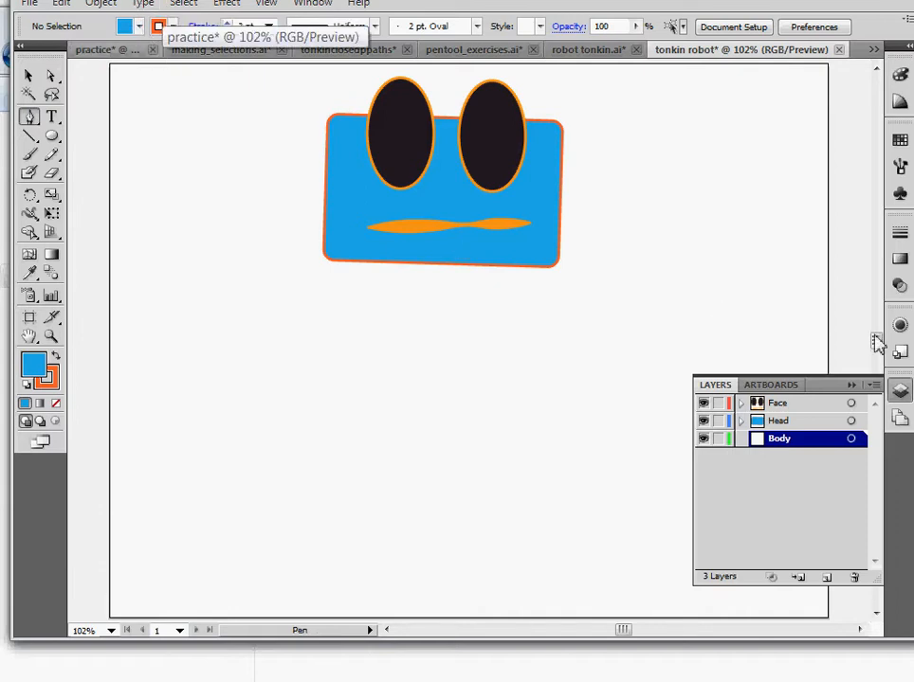
{"action": "left_click", "coordinate": [900, 325]}
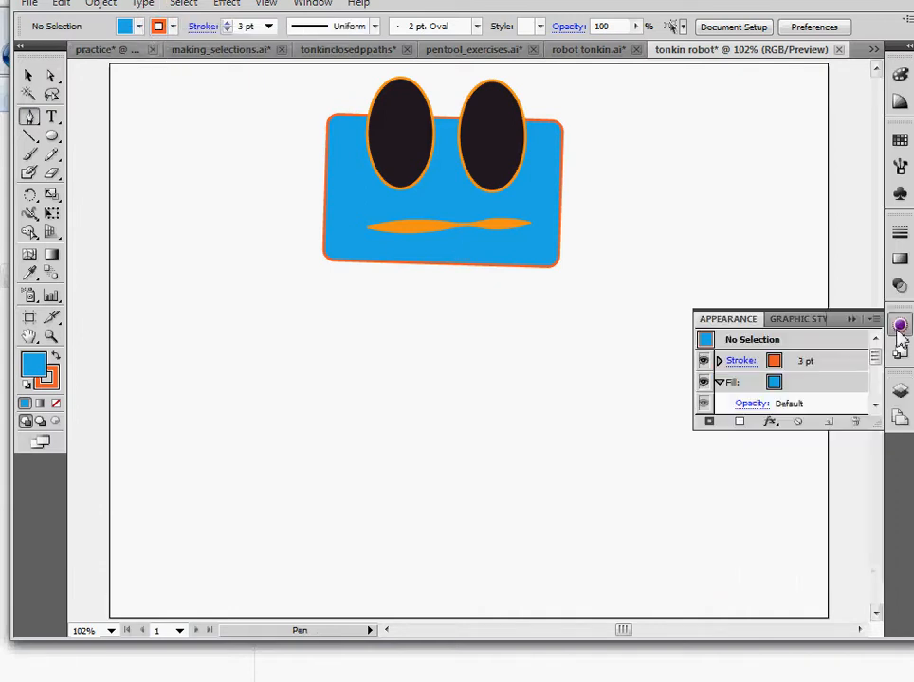
{"action": "left_click", "coordinate": [781, 384]}
{"action": "left_click", "coordinate": [786, 383]}
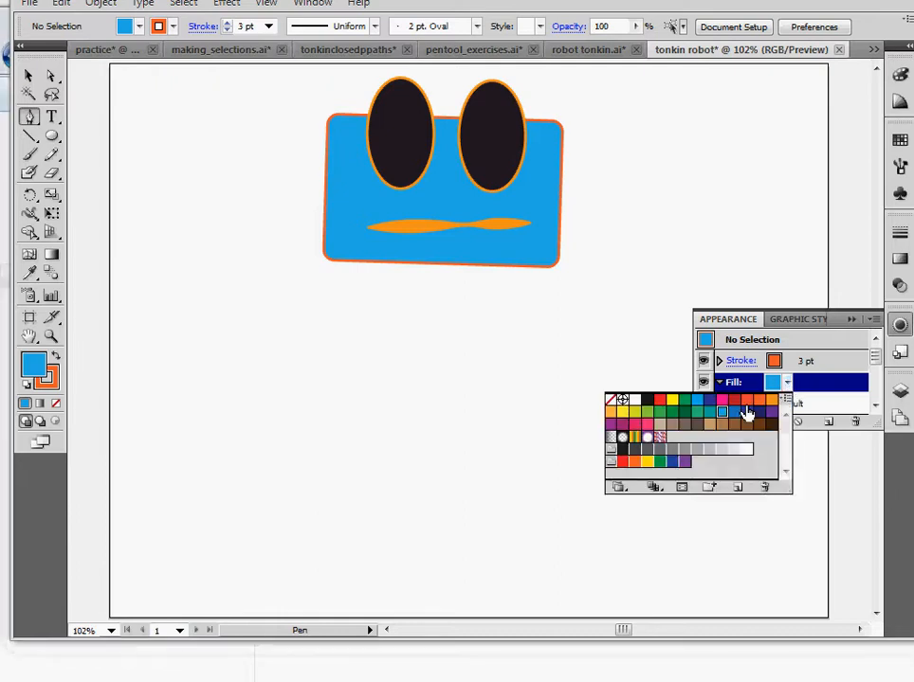
{"action": "left_click", "coordinate": [715, 417]}
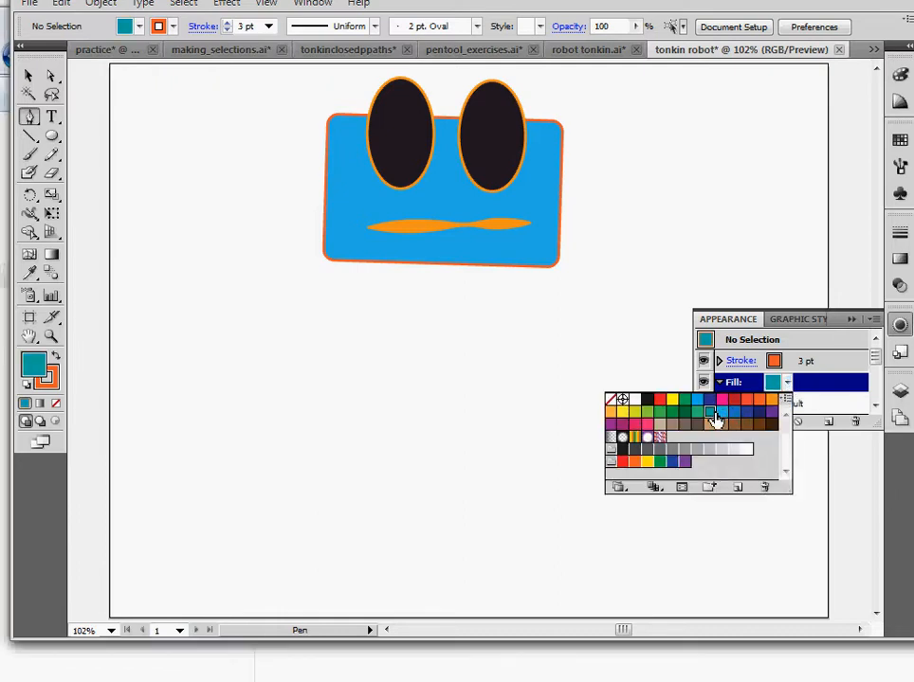
{"action": "left_click", "coordinate": [685, 416]}
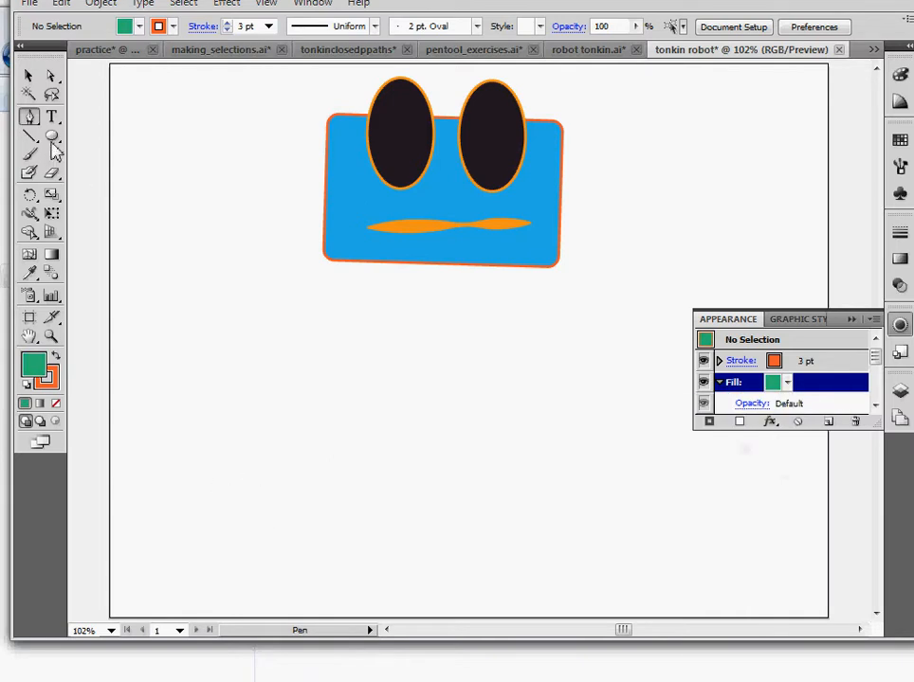
Draw a closed five-sided body shape below the head with the Pen tool
{"action": "left_click", "coordinate": [316, 388]}
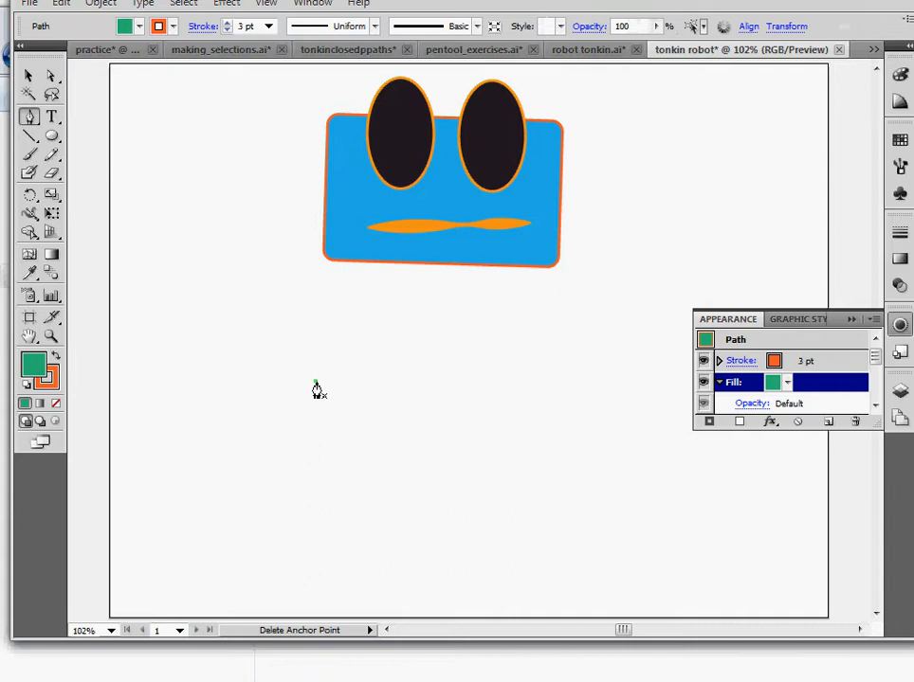
{"action": "left_click", "coordinate": [533, 365]}
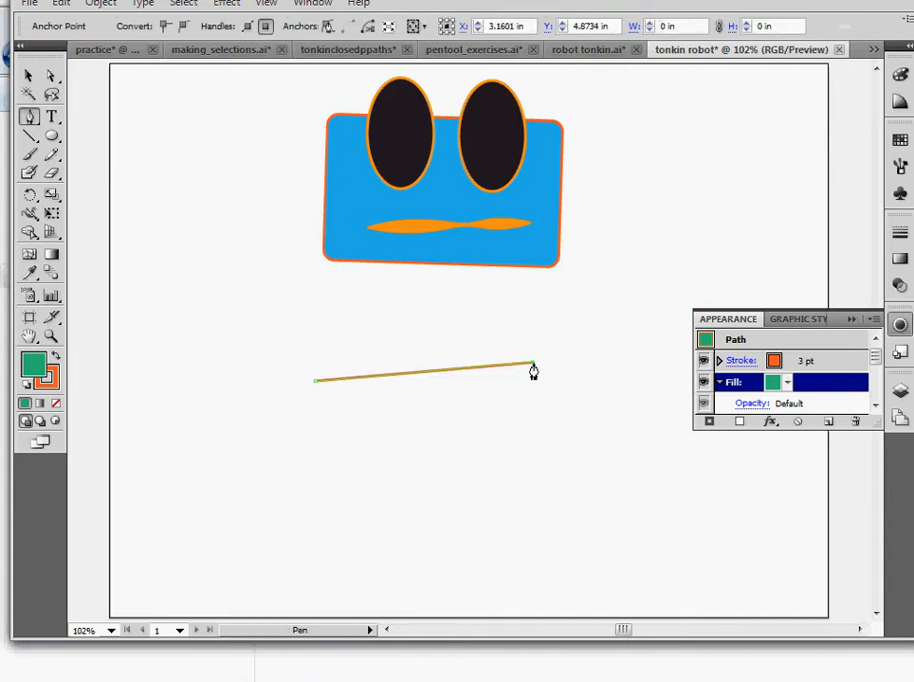
{"action": "left_click", "coordinate": [576, 471]}
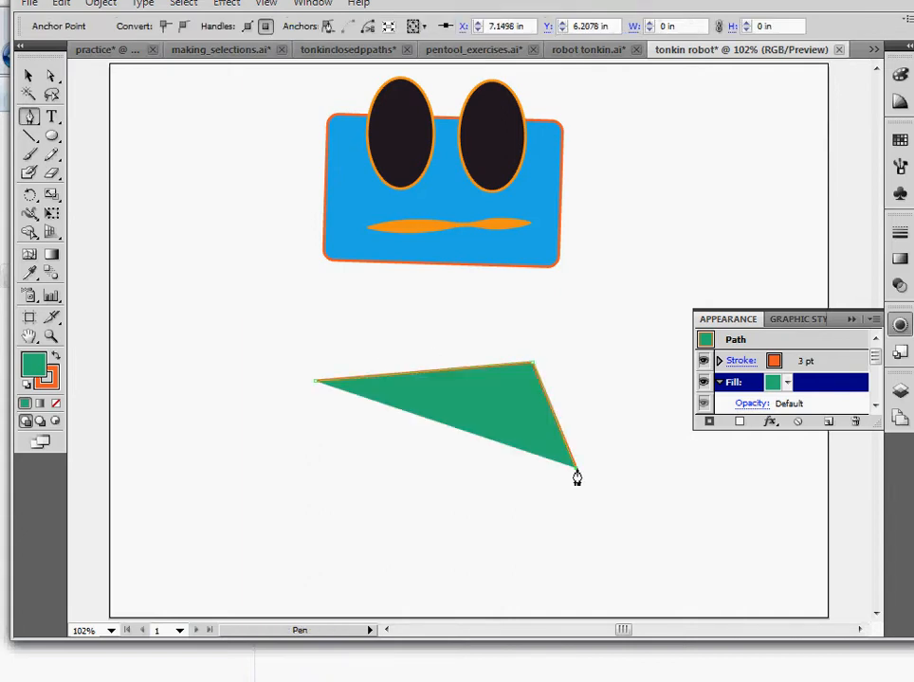
{"action": "left_click", "coordinate": [466, 519]}
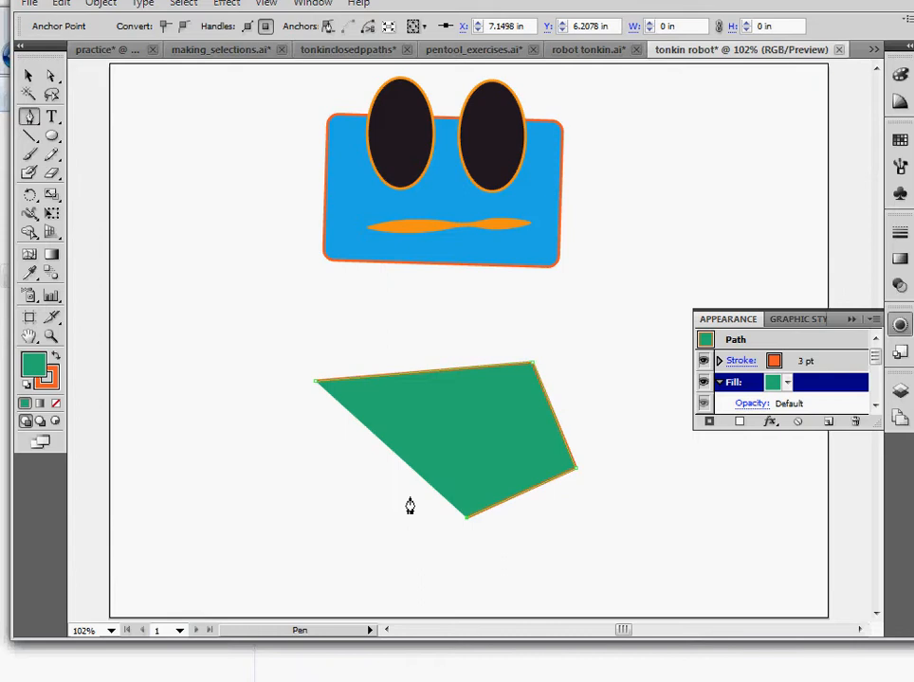
{"action": "left_click", "coordinate": [312, 491]}
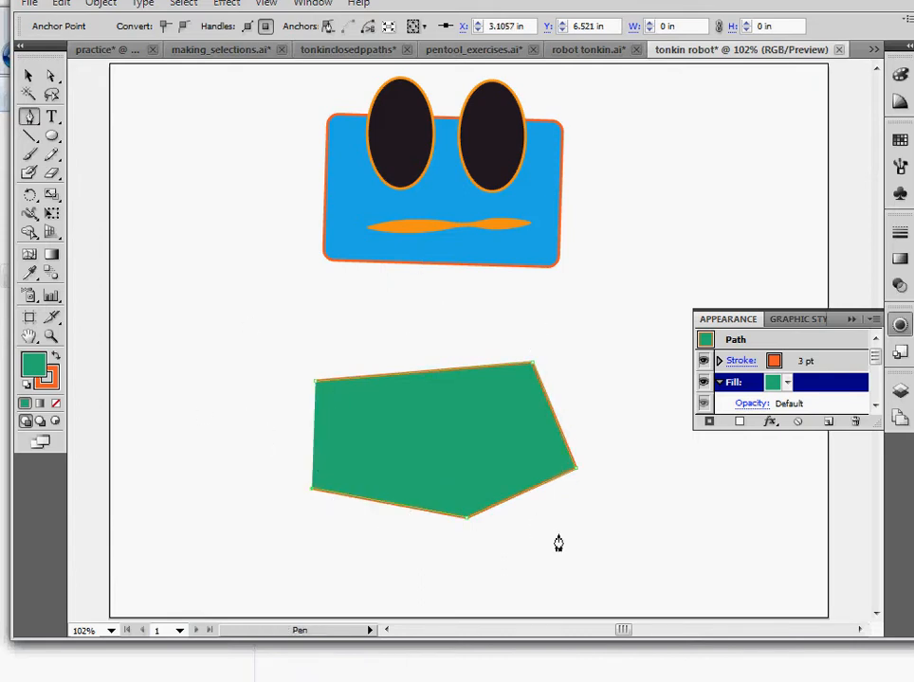
{"action": "left_click", "coordinate": [316, 392]}
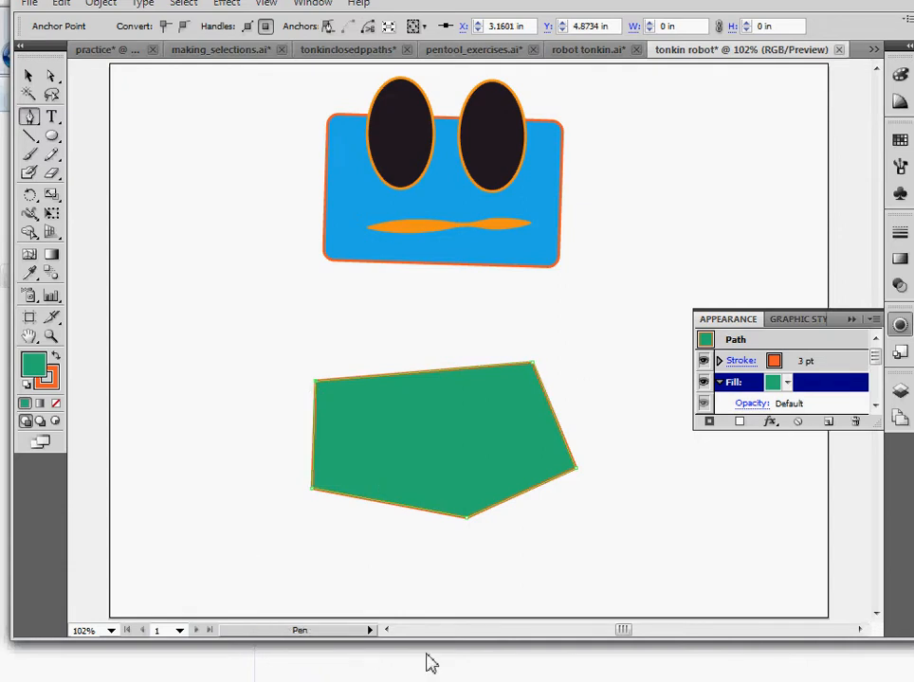
Scale the body shape down from its corner and move it up closer to the head
{"action": "left_click", "coordinate": [29, 75]}
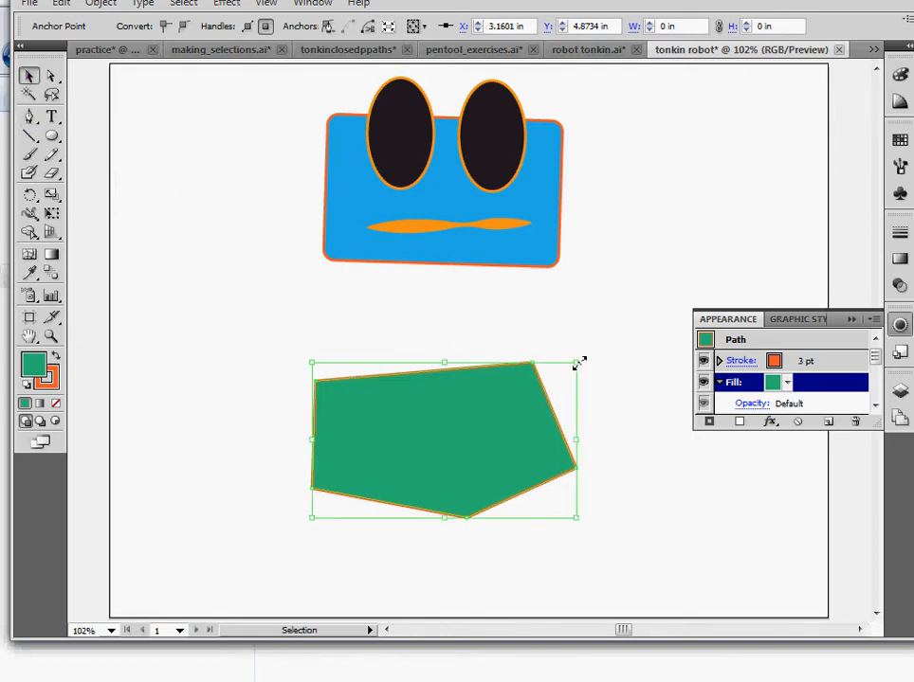
{"action": "left_click_drag", "start_coordinate": [577, 363], "coordinate": [528, 390]}
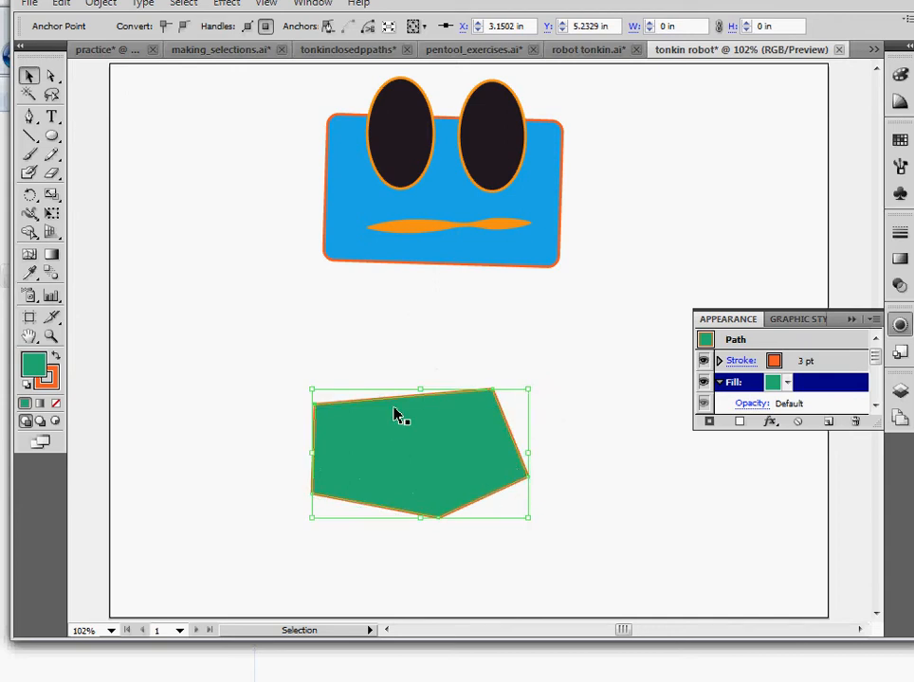
{"action": "left_click_drag", "start_coordinate": [426, 390], "coordinate": [427, 348]}
Reshape the five-sided body by dragging two of its corner anchor points to new positions
{"action": "left_click", "coordinate": [51, 78]}
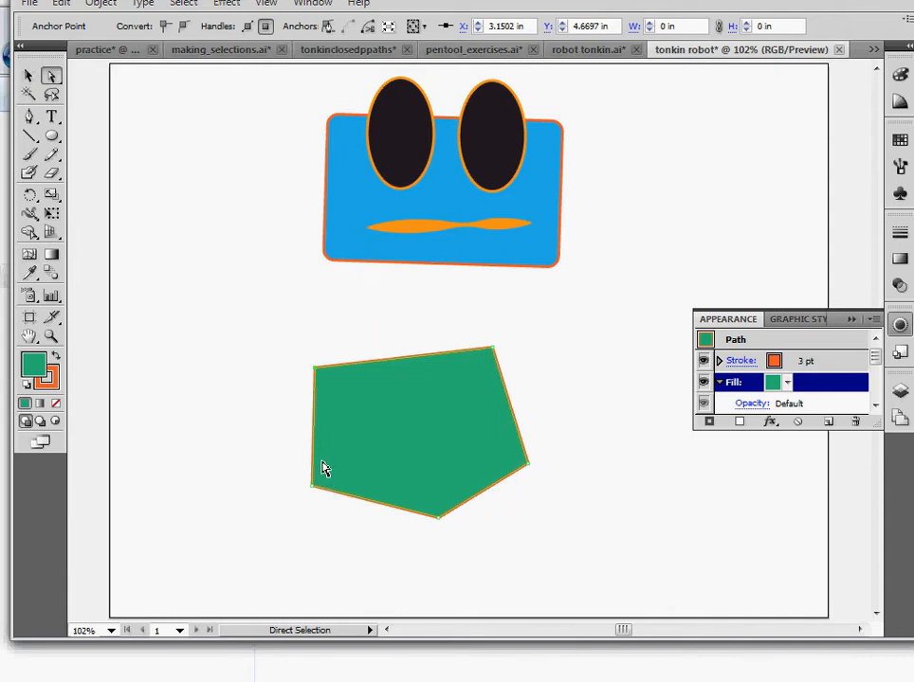
{"action": "left_click", "coordinate": [528, 466]}
{"action": "left_click", "coordinate": [439, 529]}
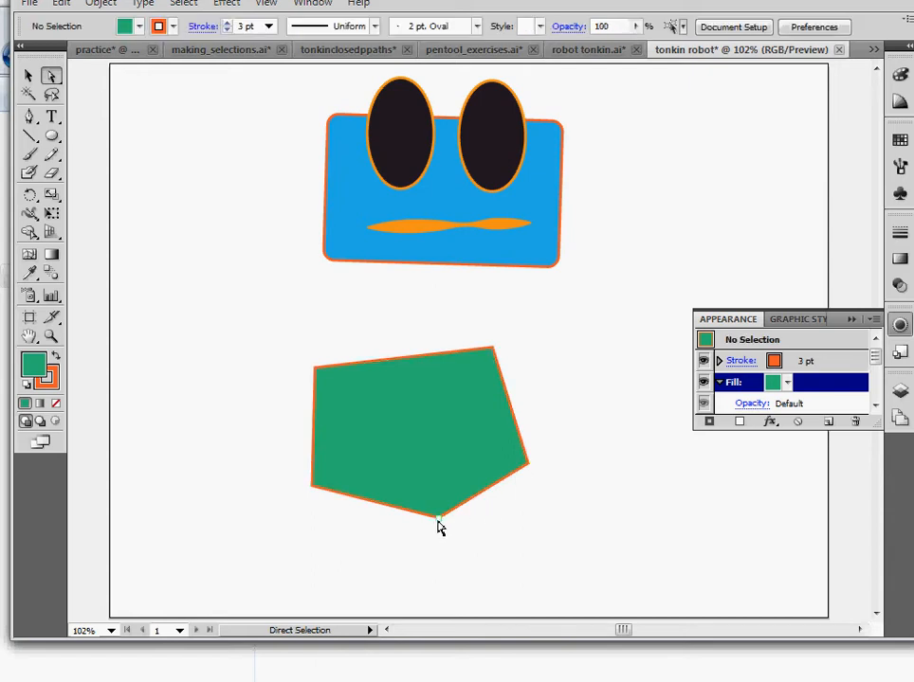
{"action": "left_click", "coordinate": [439, 520]}
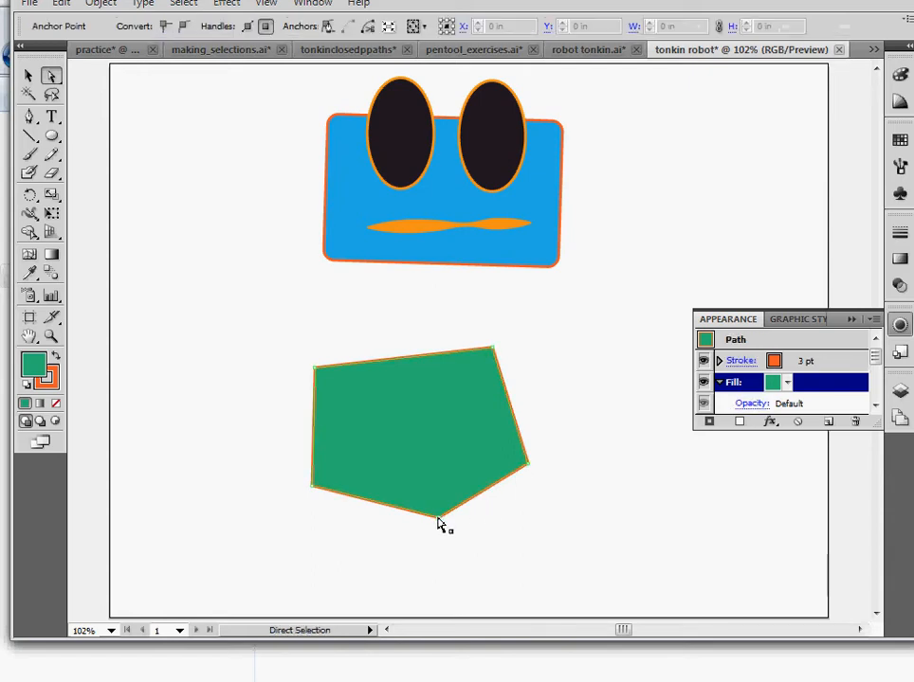
{"action": "left_click", "coordinate": [528, 466]}
{"action": "left_click_drag", "start_coordinate": [528, 466], "coordinate": [585, 414]}
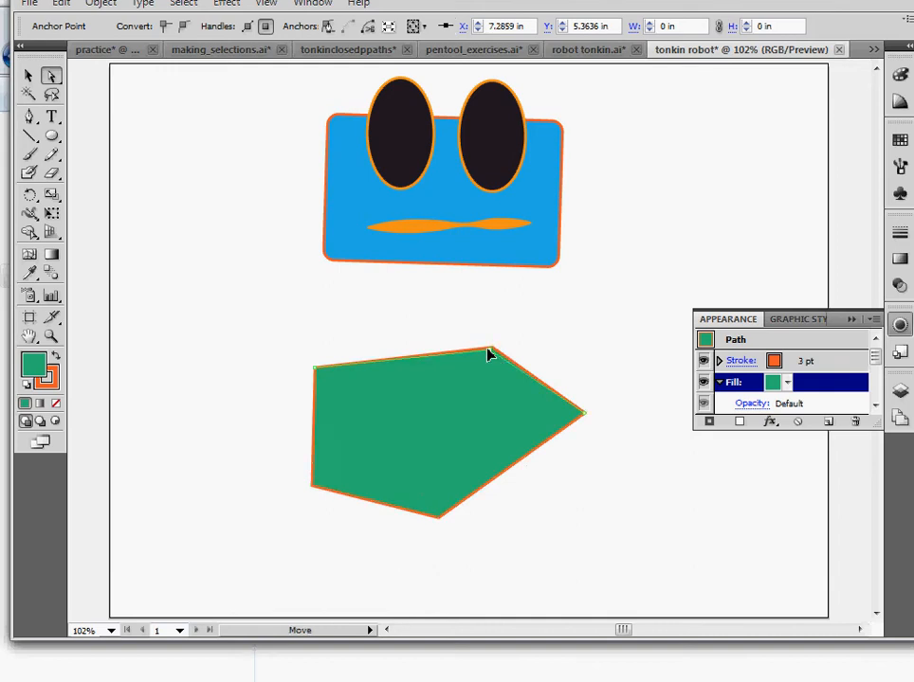
{"action": "left_click_drag", "start_coordinate": [489, 354], "coordinate": [477, 353]}
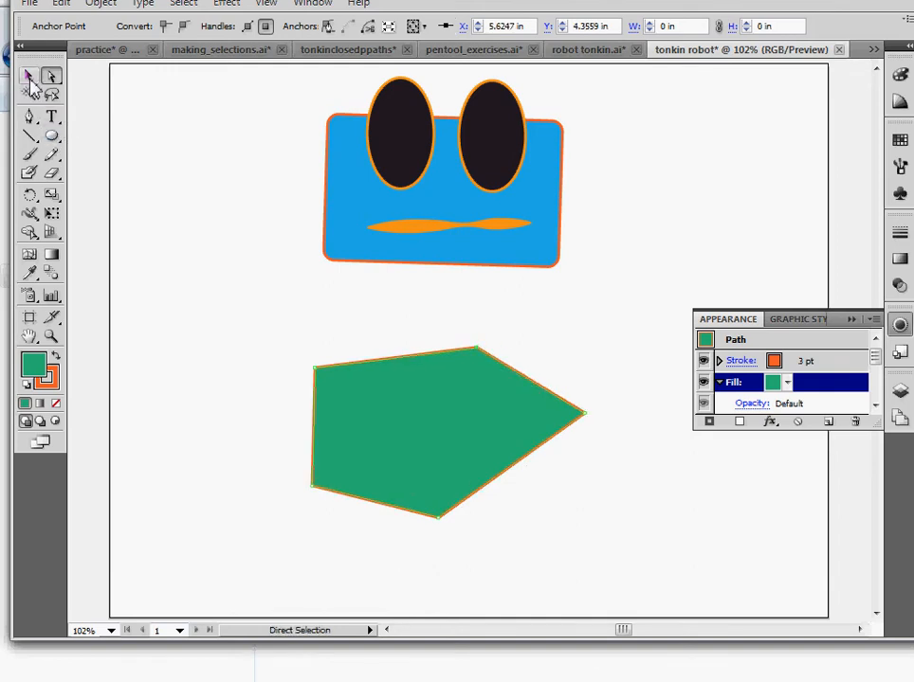
Delete the five-sided body shape
{"action": "left_click", "coordinate": [28, 76]}
{"action": "key", "text": "Delete"}
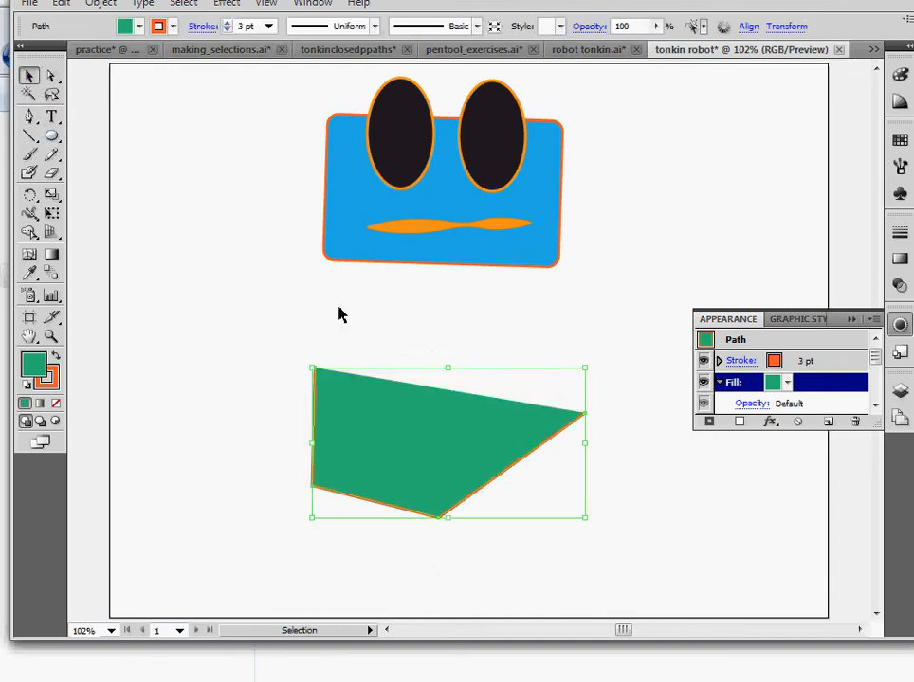
{"action": "key", "text": "Delete"}
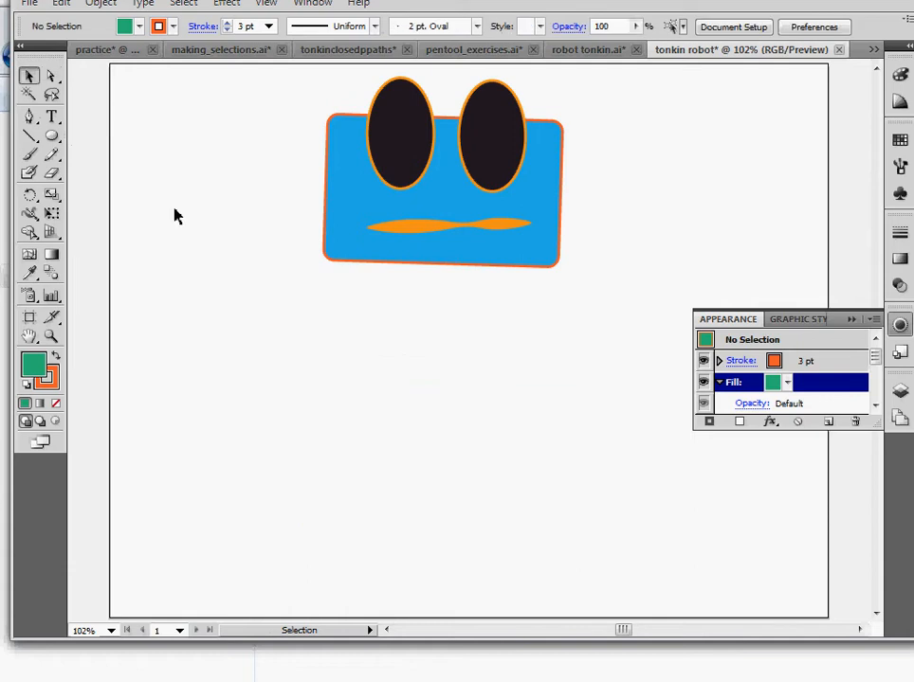
Draw a new closed, rounded body shape below the head with the Pen tool using curved anchor points
{"action": "left_click_drag", "start_coordinate": [28, 116], "coordinate": [48, 121]}
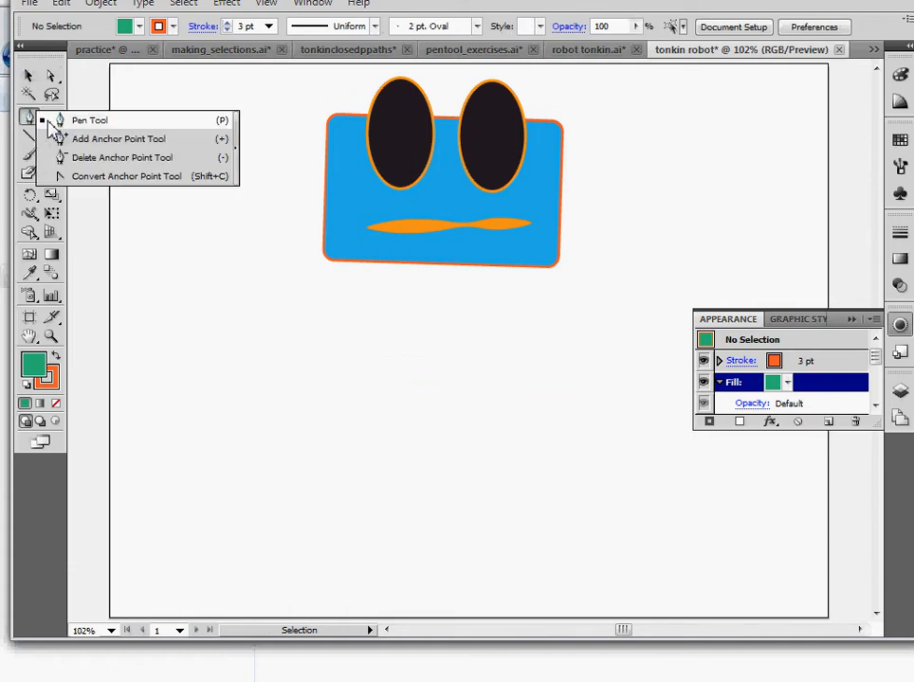
{"action": "left_click", "coordinate": [55, 121]}
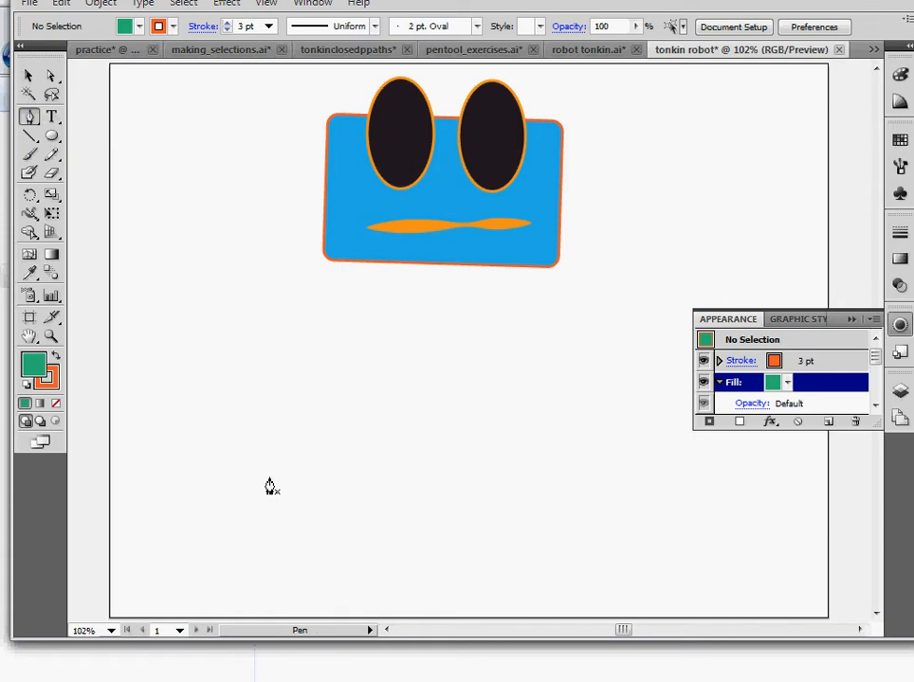
{"action": "left_click_drag", "start_coordinate": [269, 486], "coordinate": [292, 409]}
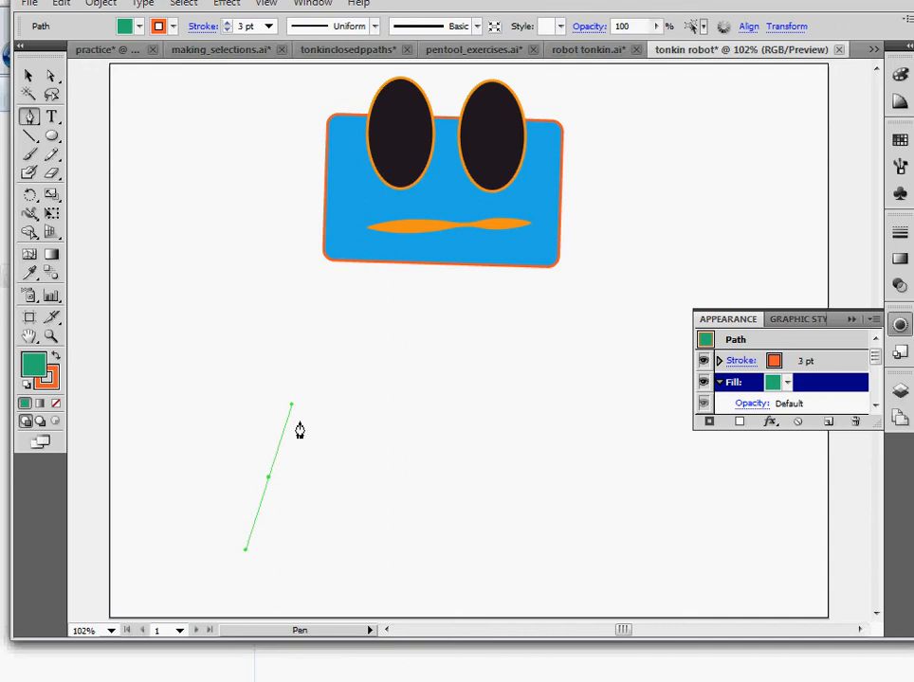
{"action": "key", "text": "ctrl+z"}
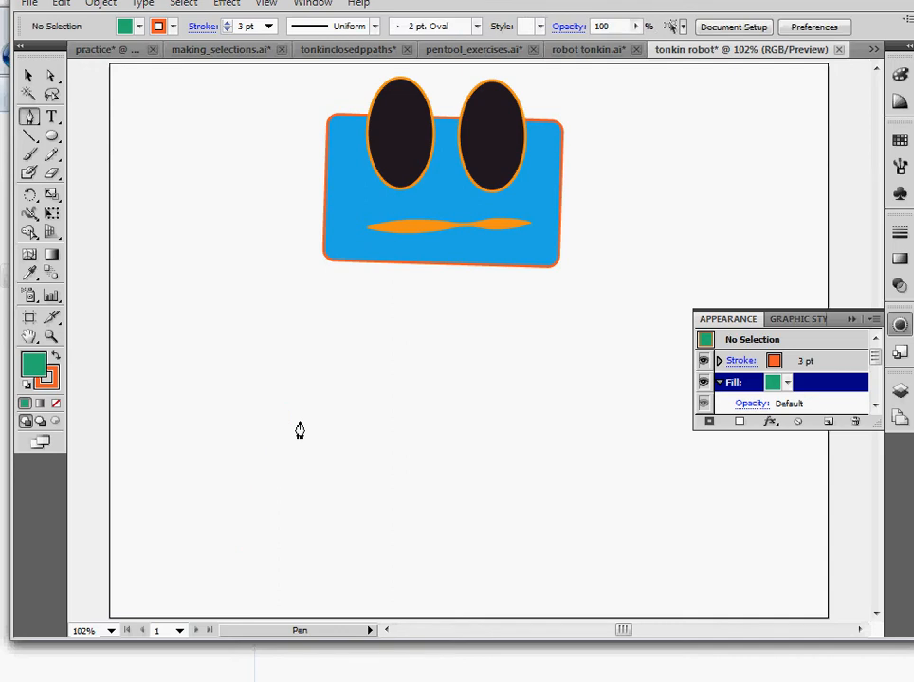
{"action": "left_click", "coordinate": [228, 385]}
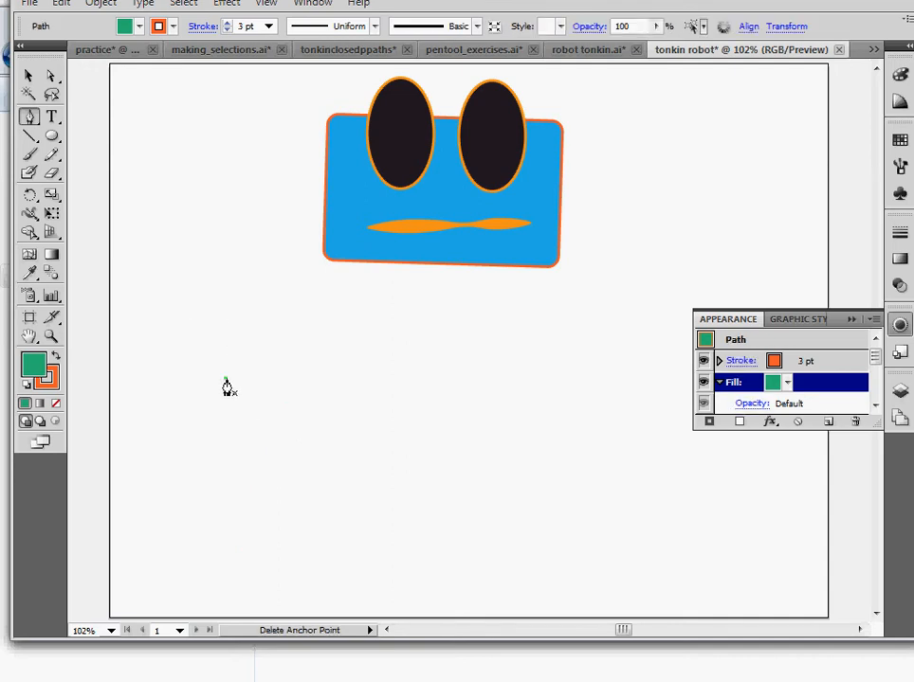
{"action": "left_click", "coordinate": [431, 368]}
{"action": "left_click_drag", "start_coordinate": [435, 367], "coordinate": [516, 393]}
{"action": "left_click_drag", "start_coordinate": [518, 402], "coordinate": [538, 396]}
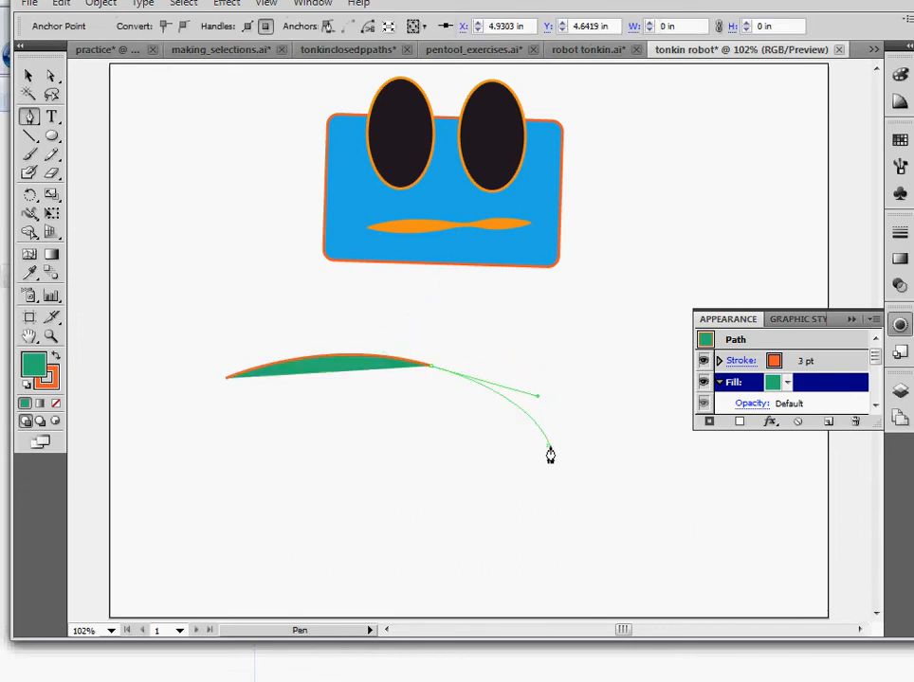
{"action": "left_click", "coordinate": [550, 450]}
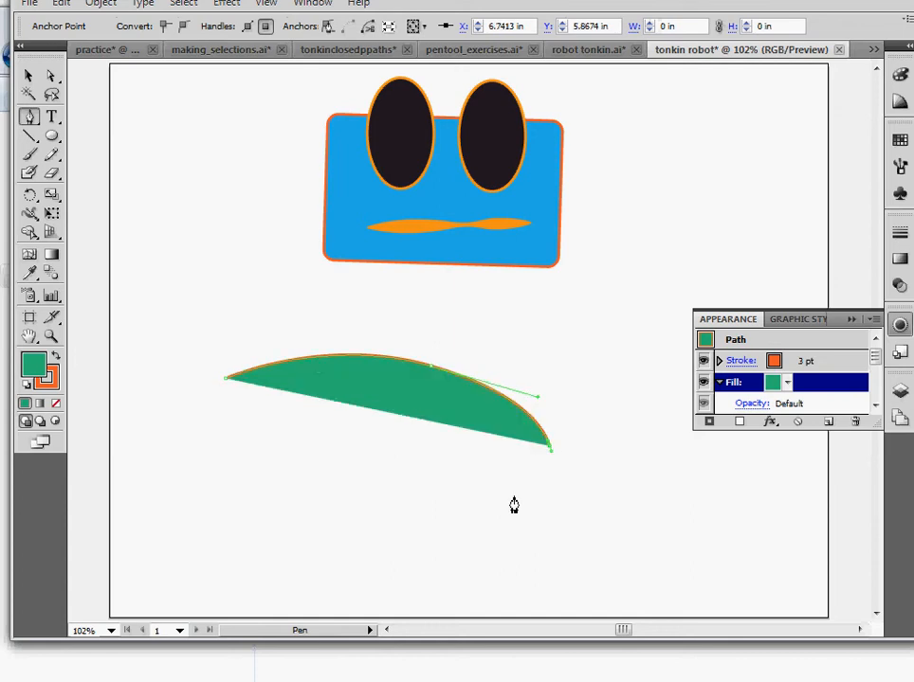
{"action": "left_click_drag", "start_coordinate": [434, 549], "coordinate": [289, 596]}
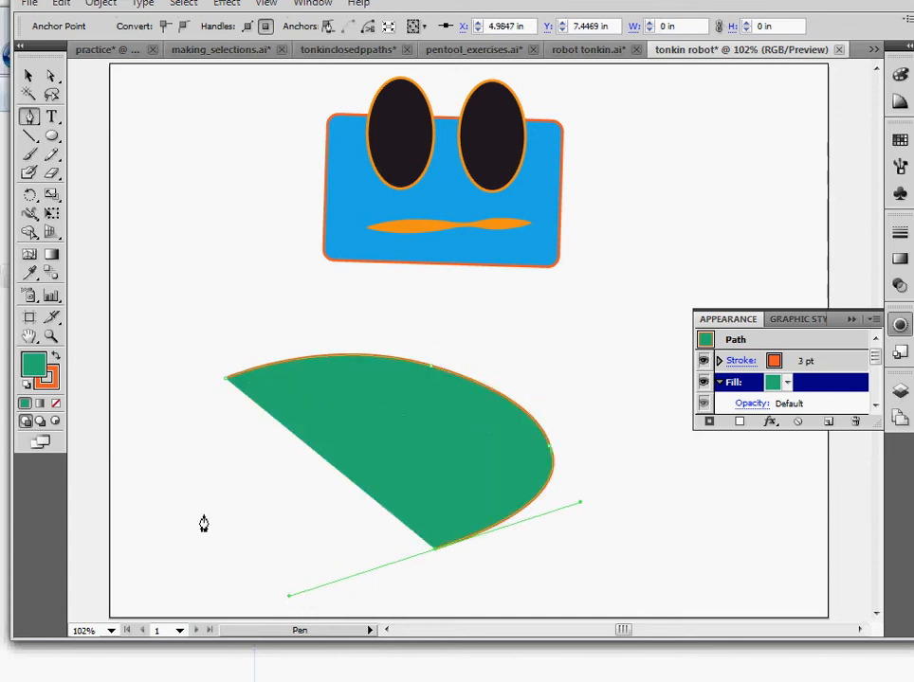
{"action": "left_click_drag", "start_coordinate": [165, 493], "coordinate": [147, 442]}
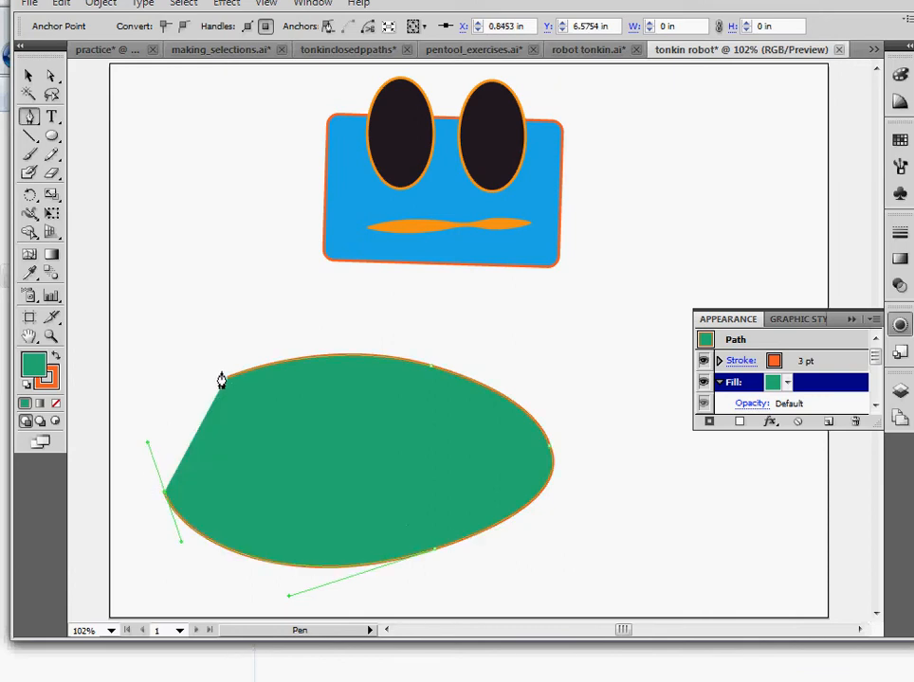
{"action": "left_click", "coordinate": [226, 383]}
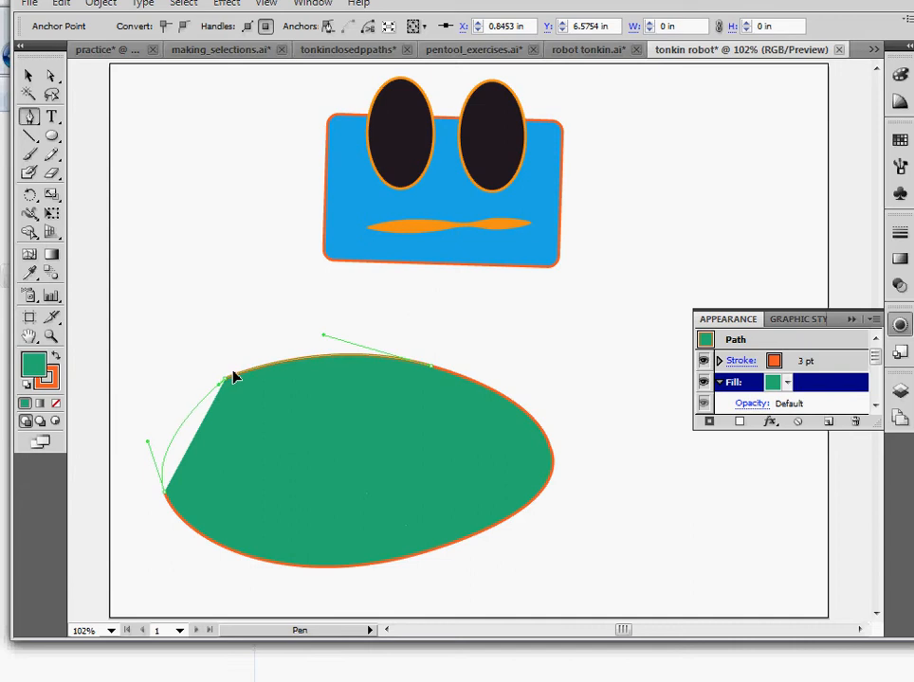
{"action": "left_click_drag", "start_coordinate": [243, 363], "coordinate": [286, 357]}
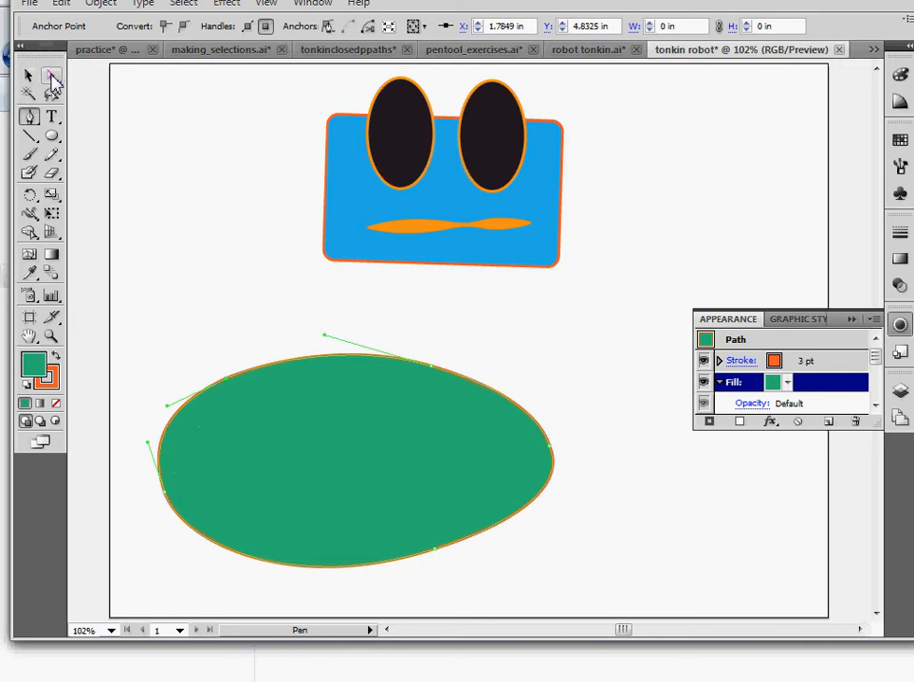
Refine the body's curves by adjusting anchor handles and reposition the shape under the head
{"action": "left_click", "coordinate": [52, 77]}
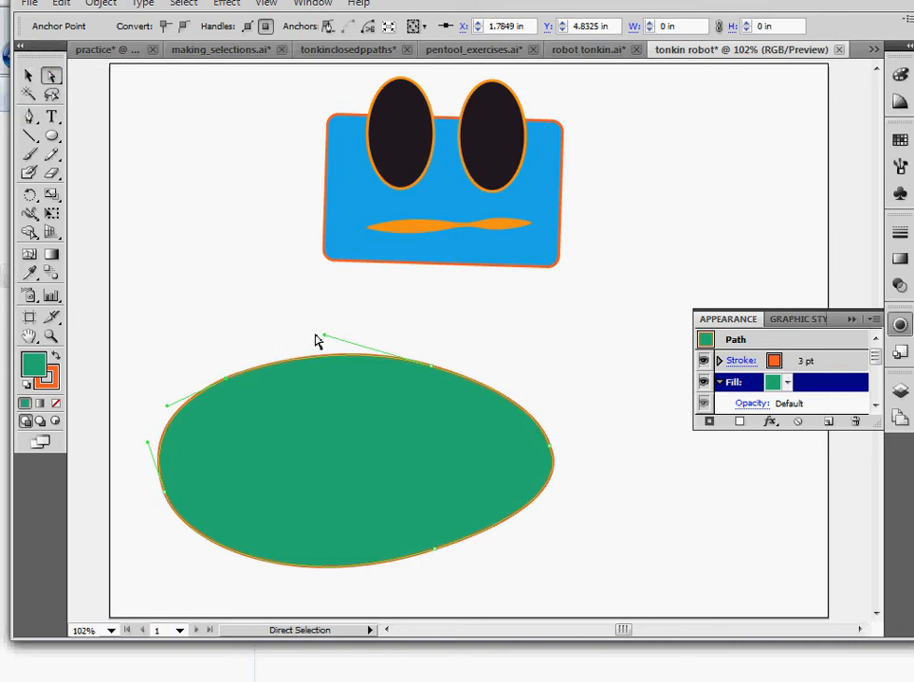
{"action": "mouse_move", "coordinate": [326, 341]}
{"action": "left_mouse_down"}
{"action": "mouse_move", "coordinate": [259, 361]}
{"action": "mouse_move", "coordinate": [254, 316]}
{"action": "mouse_move", "coordinate": [309, 347]}
{"action": "left_mouse_up"}
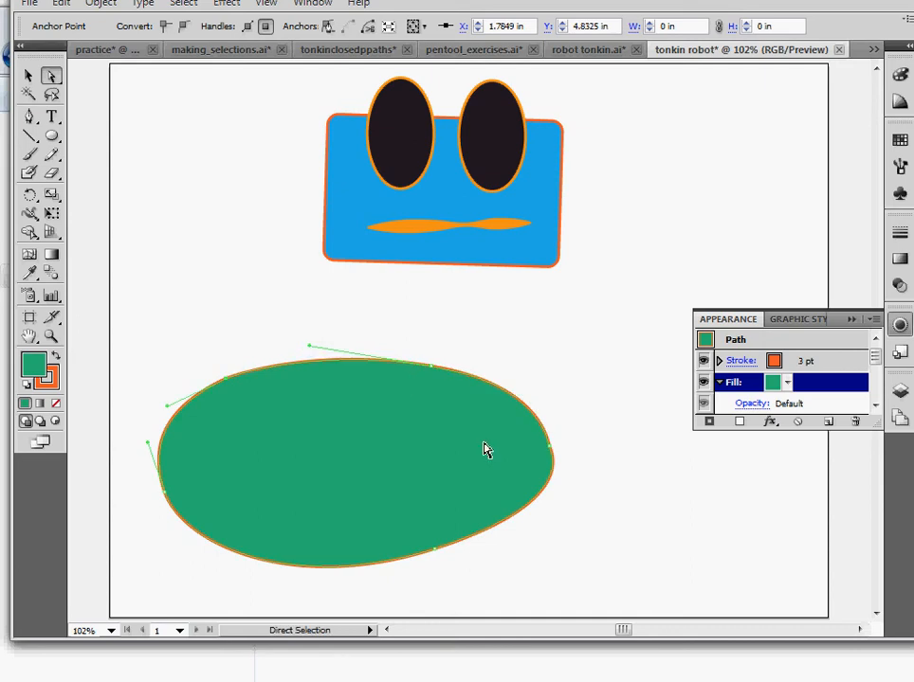
{"action": "left_click_drag", "start_coordinate": [548, 456], "coordinate": [558, 419]}
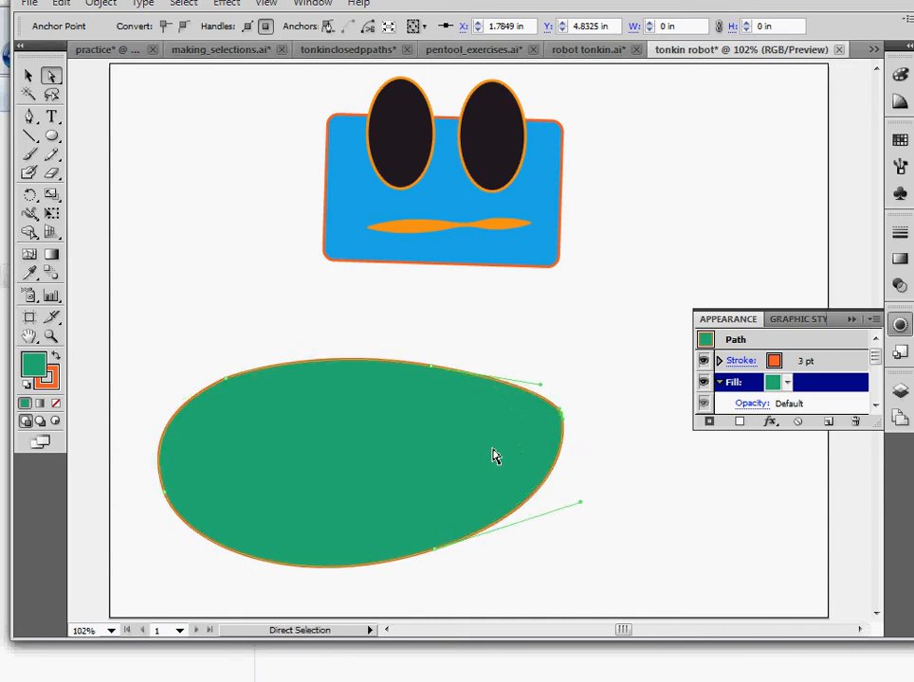
{"action": "left_click_drag", "start_coordinate": [369, 479], "coordinate": [426, 446]}
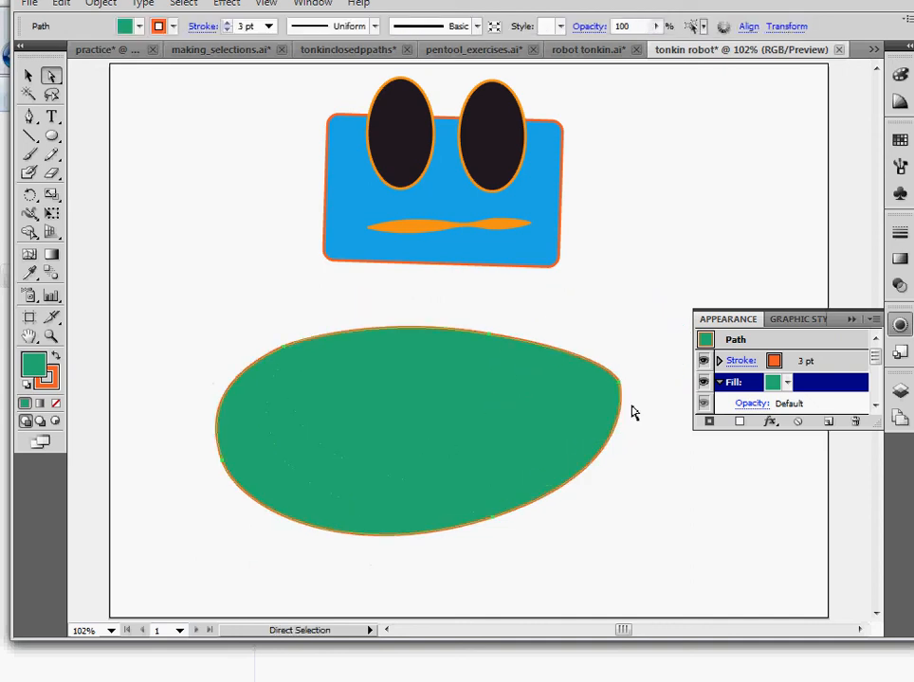
{"action": "left_click_drag", "start_coordinate": [622, 390], "coordinate": [663, 343]}
{"action": "left_click_drag", "start_coordinate": [510, 355], "coordinate": [493, 376]}
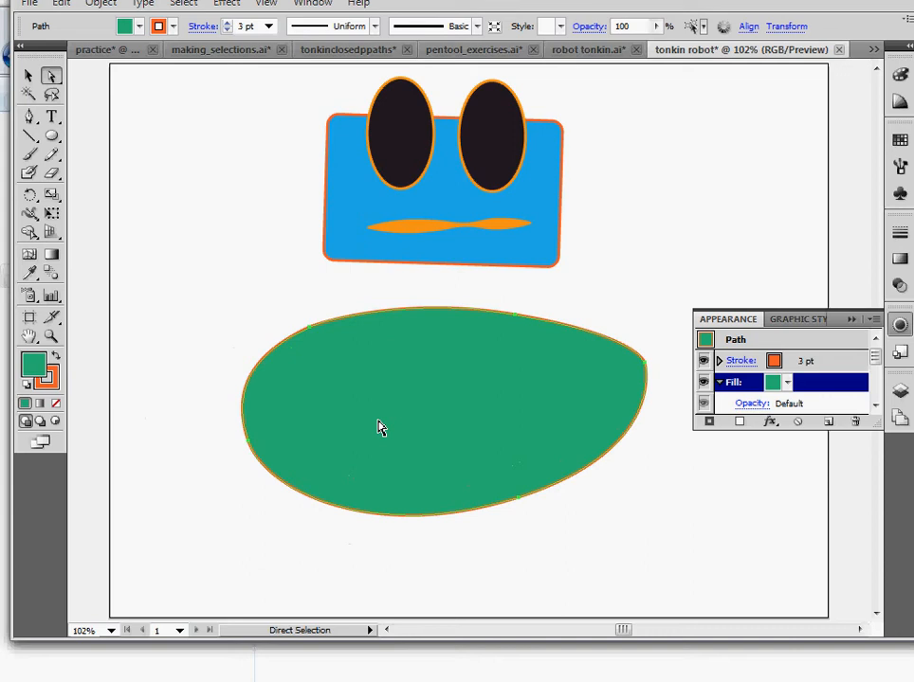
Adjust more anchor handles to even out the body's oval outline and move it closer to the head
{"action": "left_click", "coordinate": [313, 332]}
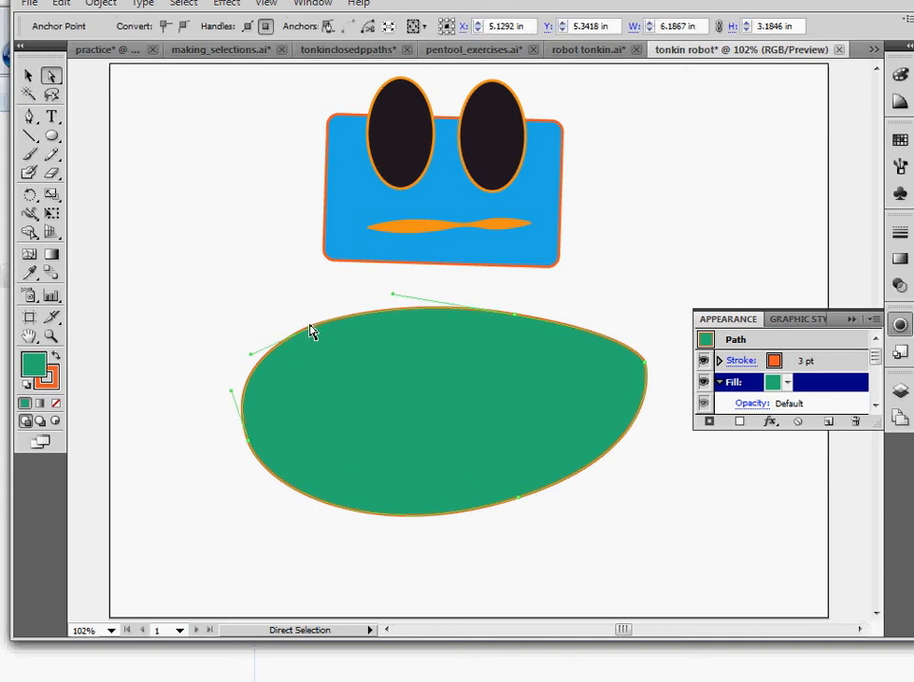
{"action": "mouse_move", "coordinate": [253, 361]}
{"action": "left_mouse_down"}
{"action": "mouse_move", "coordinate": [249, 265]}
{"action": "mouse_move", "coordinate": [253, 292]}
{"action": "mouse_move", "coordinate": [221, 309]}
{"action": "mouse_move", "coordinate": [261, 363]}
{"action": "mouse_move", "coordinate": [354, 391]}
{"action": "mouse_move", "coordinate": [275, 436]}
{"action": "mouse_move", "coordinate": [238, 274]}
{"action": "mouse_move", "coordinate": [240, 316]}
{"action": "mouse_move", "coordinate": [257, 350]}
{"action": "left_mouse_up"}
{"action": "mouse_move", "coordinate": [396, 302]}
{"action": "left_mouse_down"}
{"action": "mouse_move", "coordinate": [453, 287]}
{"action": "mouse_move", "coordinate": [428, 351]}
{"action": "mouse_move", "coordinate": [383, 329]}
{"action": "mouse_move", "coordinate": [393, 271]}
{"action": "mouse_move", "coordinate": [394, 280]}
{"action": "left_mouse_up"}
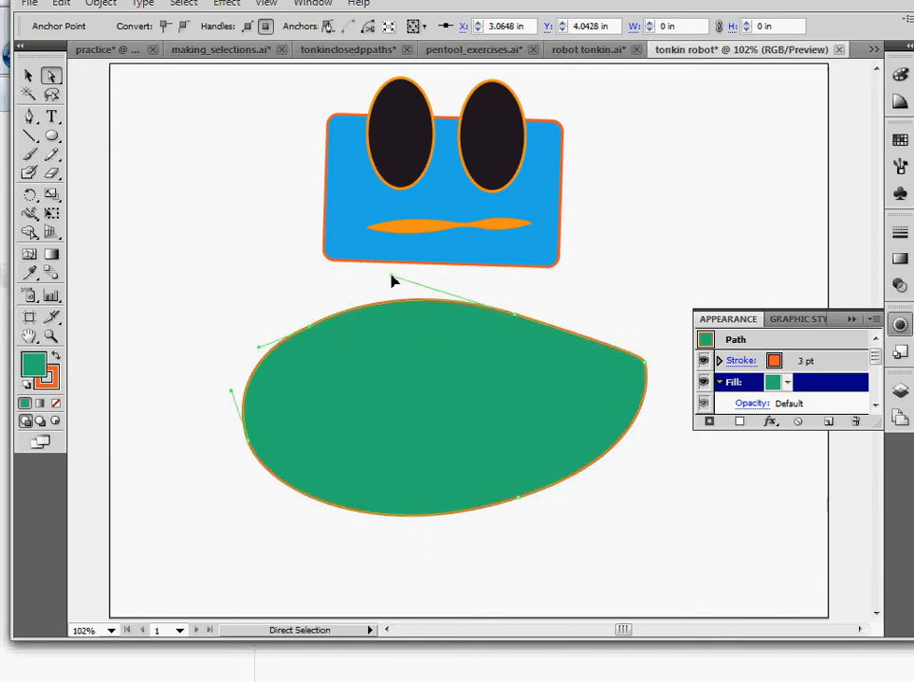
{"action": "left_click", "coordinate": [644, 369]}
{"action": "left_click_drag", "start_coordinate": [644, 369], "coordinate": [616, 373]}
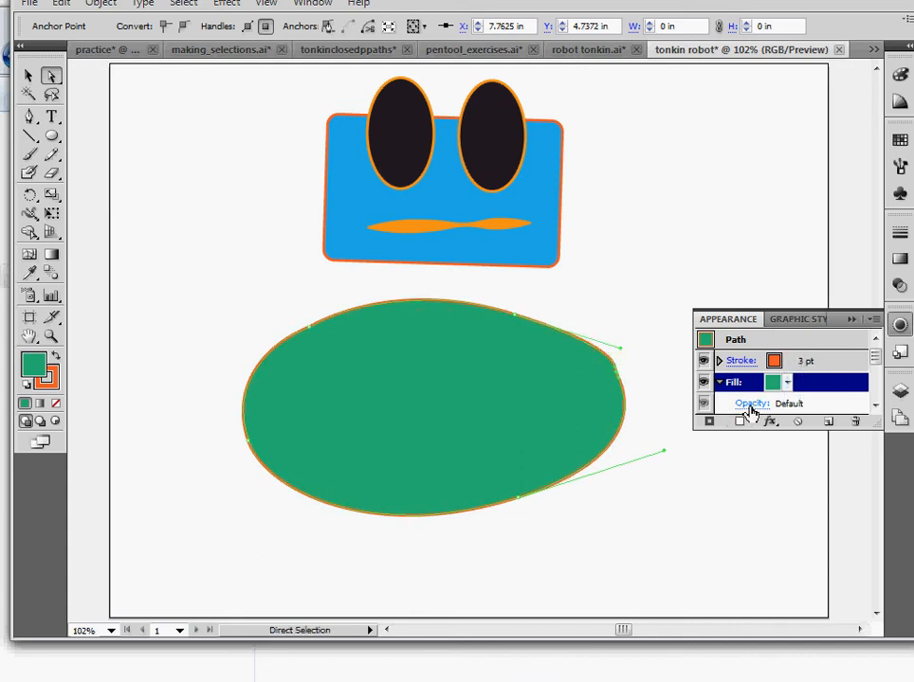
{"action": "left_click", "coordinate": [536, 408]}
{"action": "left_click_drag", "start_coordinate": [537, 407], "coordinate": [556, 392]}
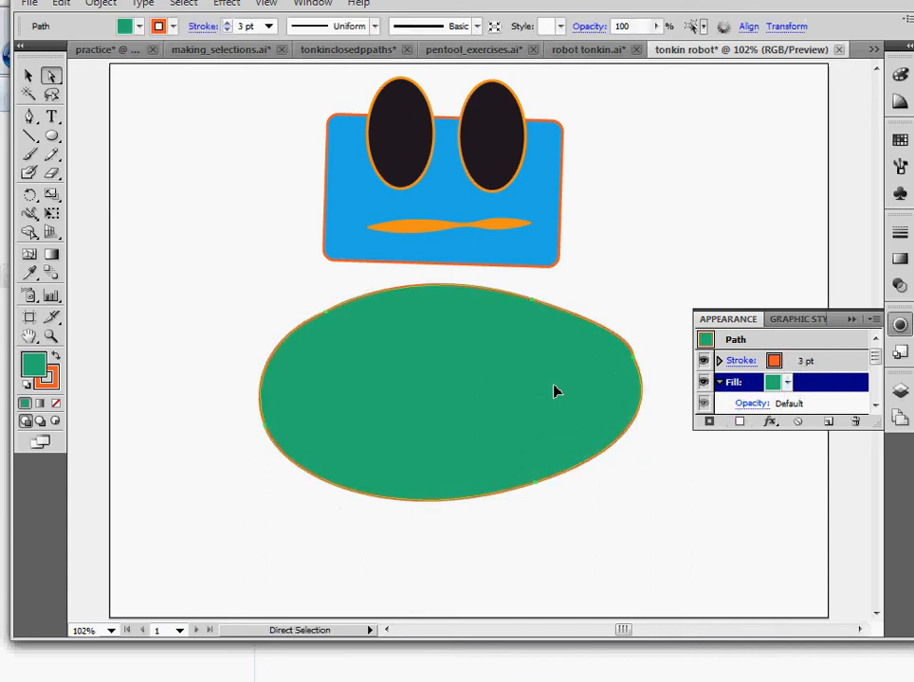
{"action": "left_click", "coordinate": [770, 422]}
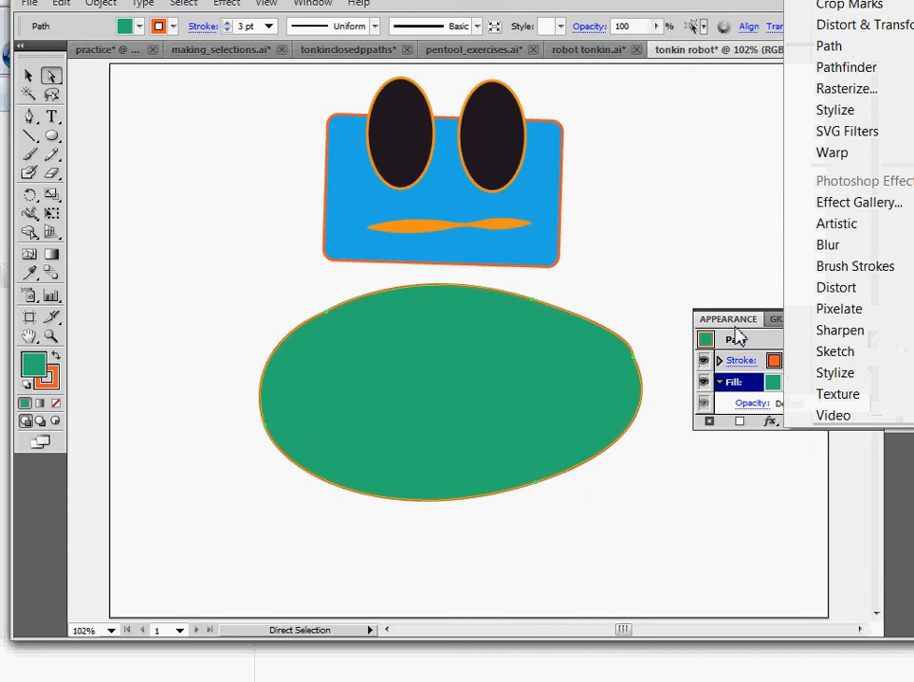
{"action": "left_click", "coordinate": [735, 329]}
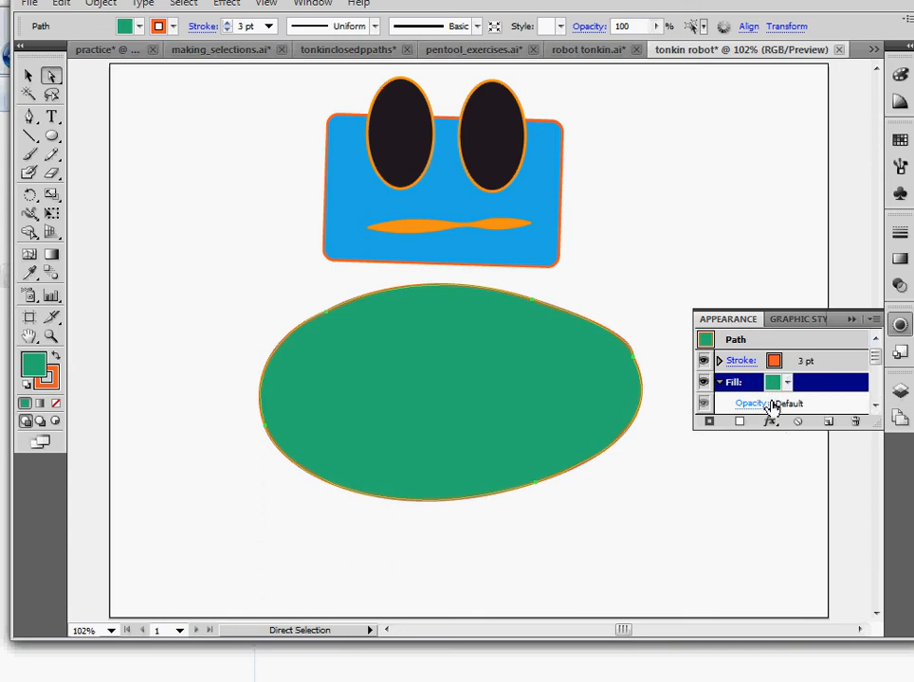
{"action": "left_click", "coordinate": [800, 367]}
{"action": "left_click", "coordinate": [803, 382]}
{"action": "left_click", "coordinate": [768, 366]}
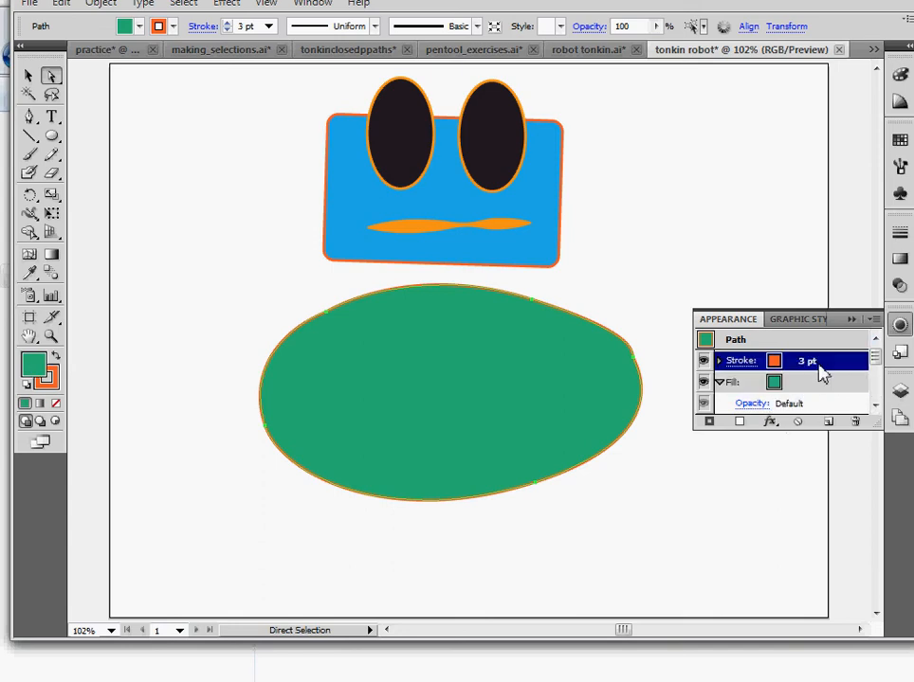
{"action": "left_click", "coordinate": [818, 385]}
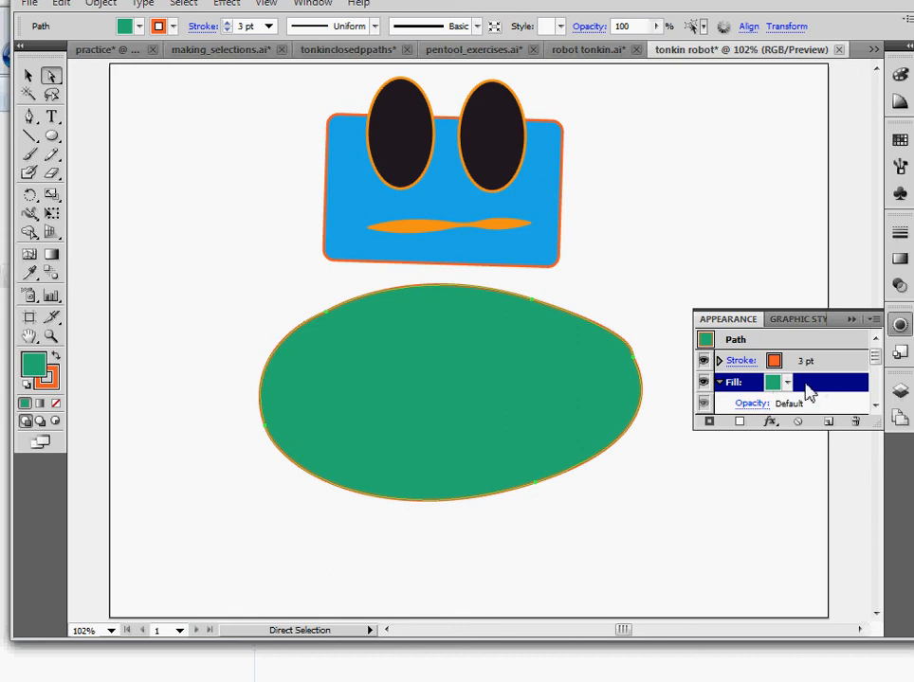
Open the Texturizer effect for the body's fill and zoom the effect preview to show the whole shape
{"action": "left_click", "coordinate": [770, 421]}
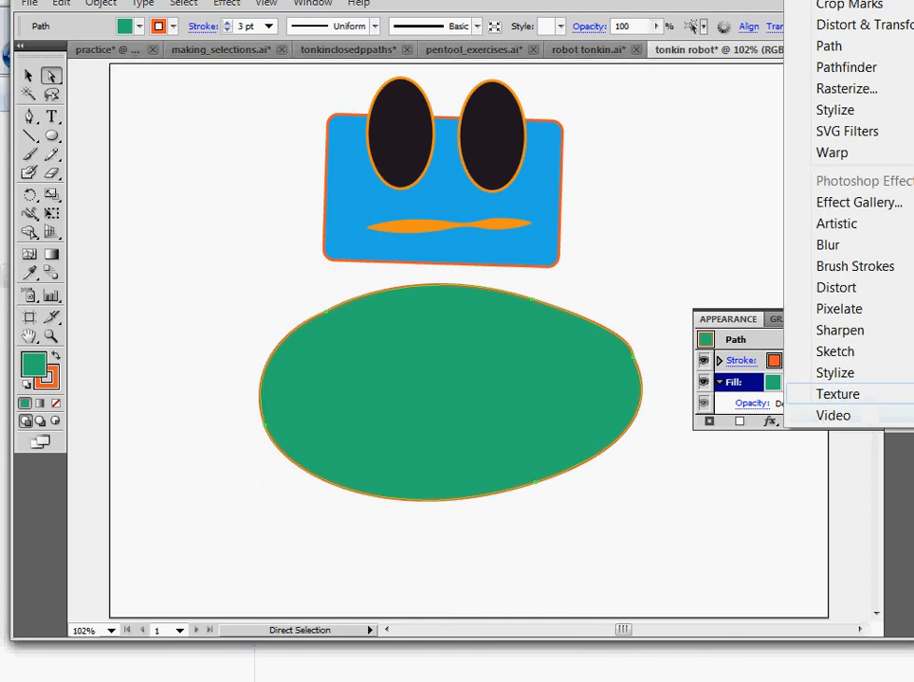
{"action": "key", "text": "Escape"}
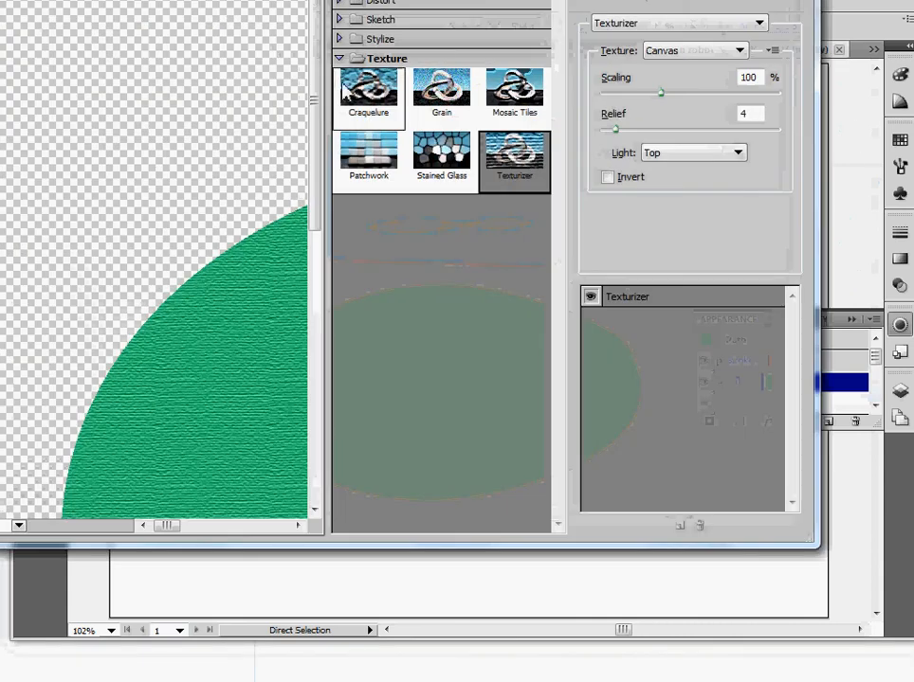
{"action": "left_click_drag", "start_coordinate": [404, 0], "coordinate": [495, 22]}
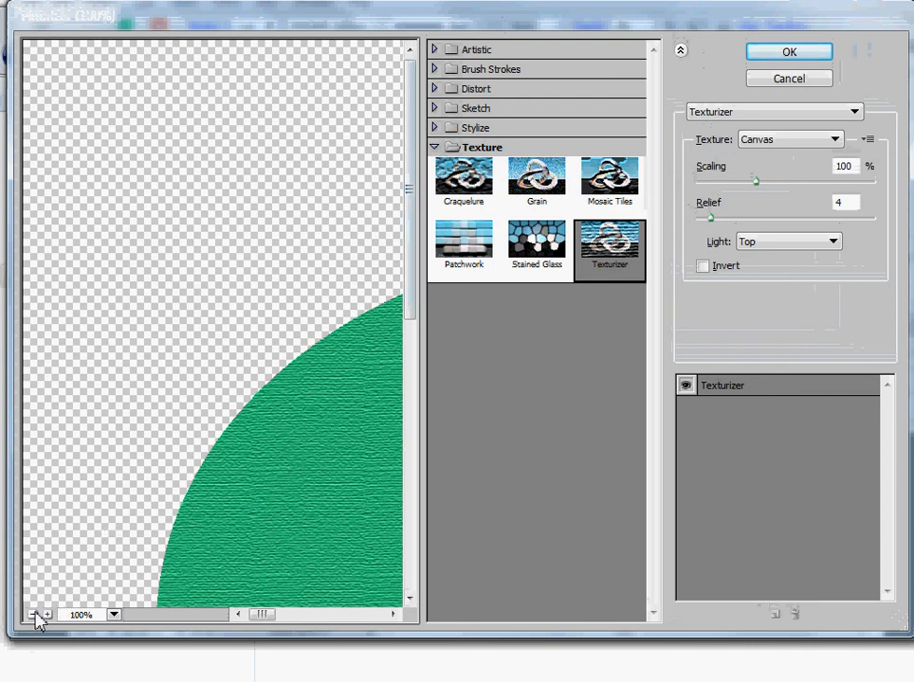
{"action": "left_click", "coordinate": [33, 615]}
{"action": "left_click", "coordinate": [33, 615]}
{"action": "left_click", "coordinate": [33, 615]}
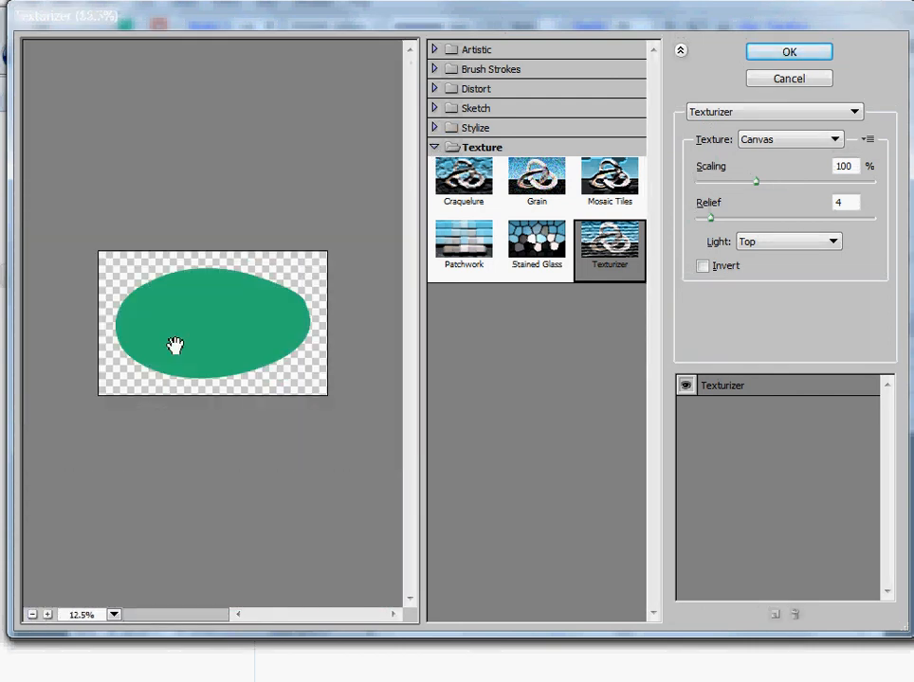
{"action": "left_click", "coordinate": [46, 614]}
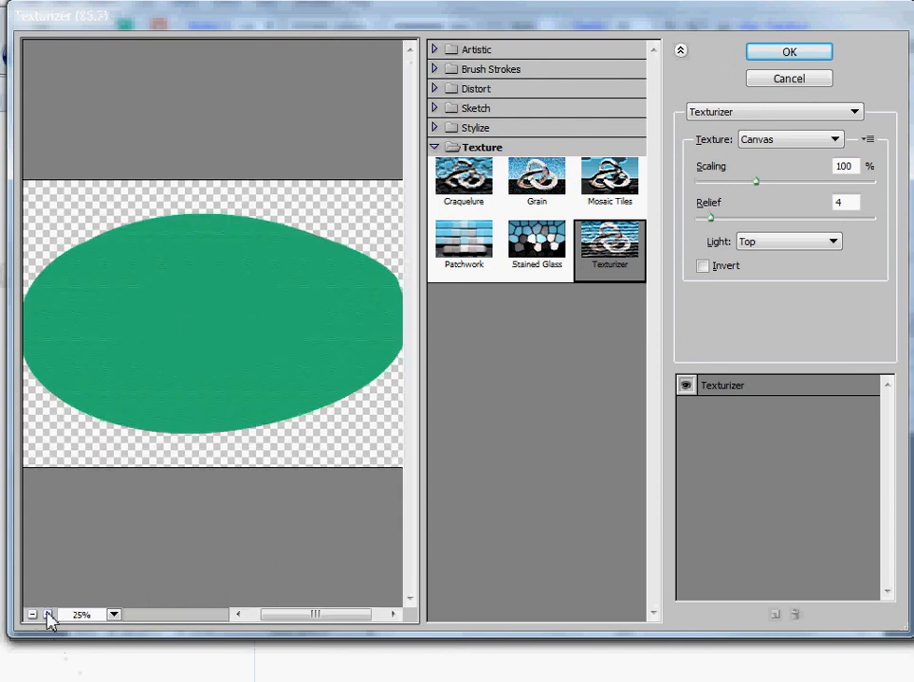
{"action": "left_click", "coordinate": [46, 614]}
Preview the Patchwork, Craquelure, Grain and Texturizer textures, expanding the Sketch and Stylize categories, and choose Stained Glass
{"action": "left_click", "coordinate": [442, 271]}
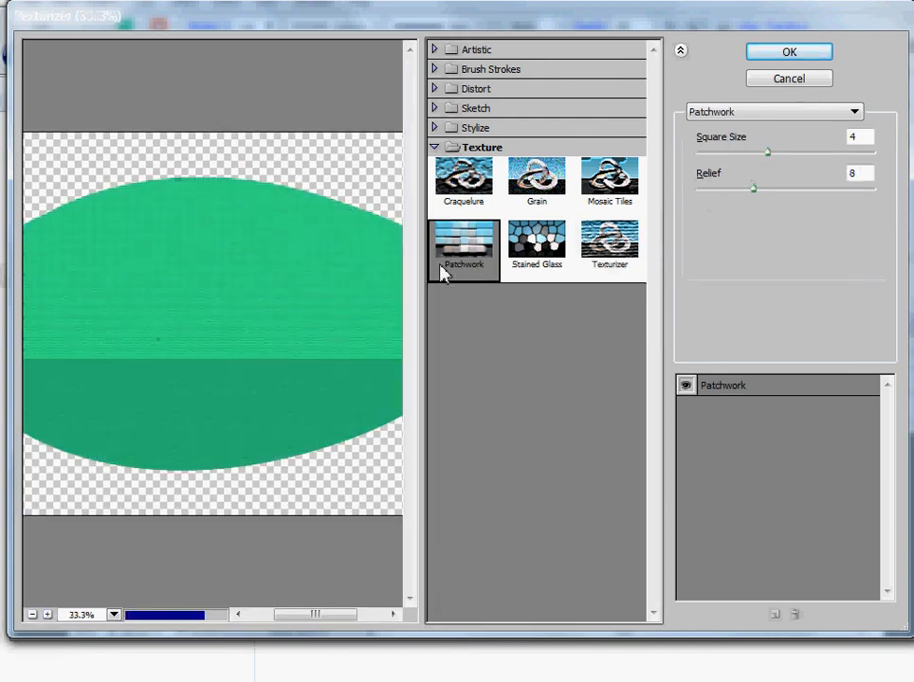
{"action": "left_click", "coordinate": [497, 177]}
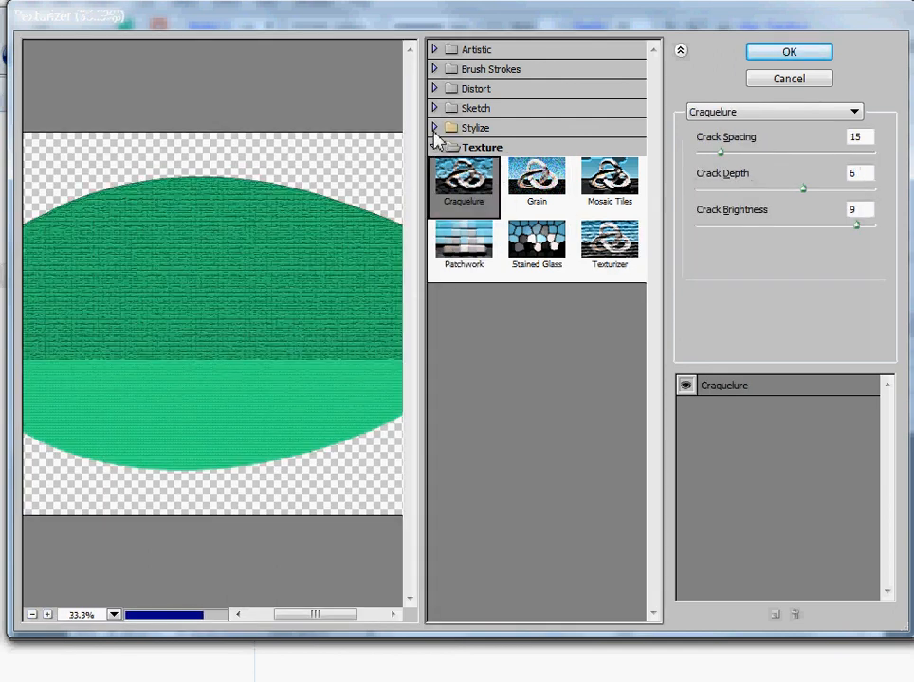
{"action": "left_click", "coordinate": [434, 128]}
{"action": "left_click", "coordinate": [434, 109]}
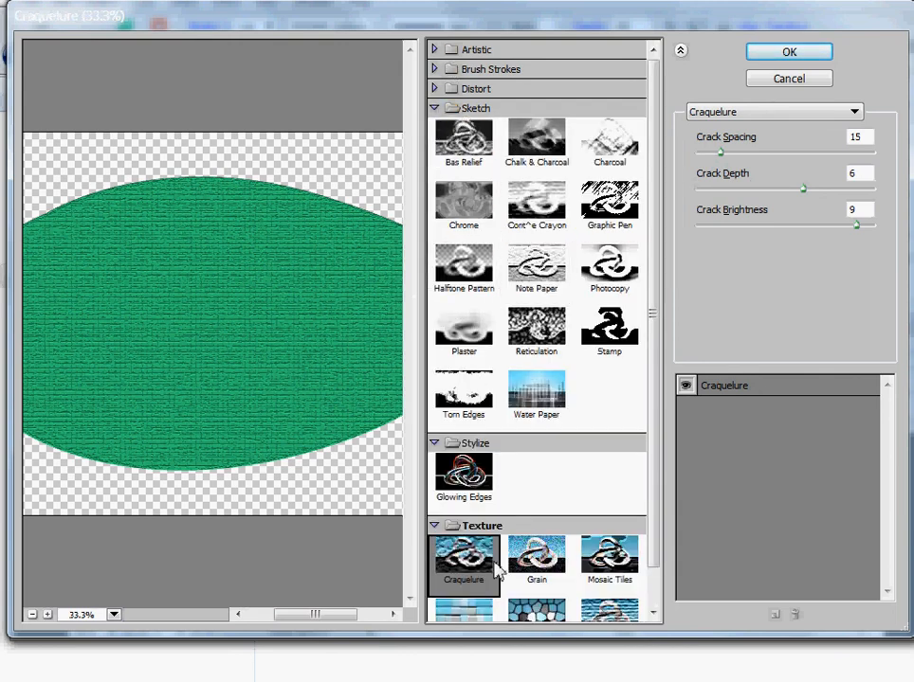
{"action": "left_click", "coordinate": [536, 557]}
{"action": "scroll", "coordinate": [649, 568], "scroll_direction": "down", "scroll_amount": 1}
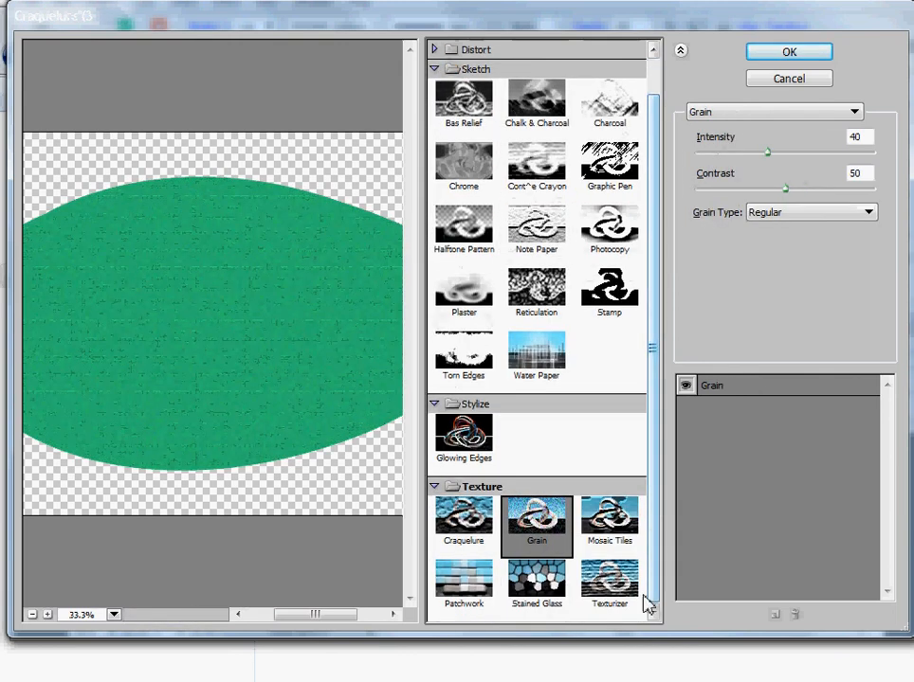
{"action": "left_click", "coordinate": [609, 580]}
{"action": "left_click", "coordinate": [537, 583]}
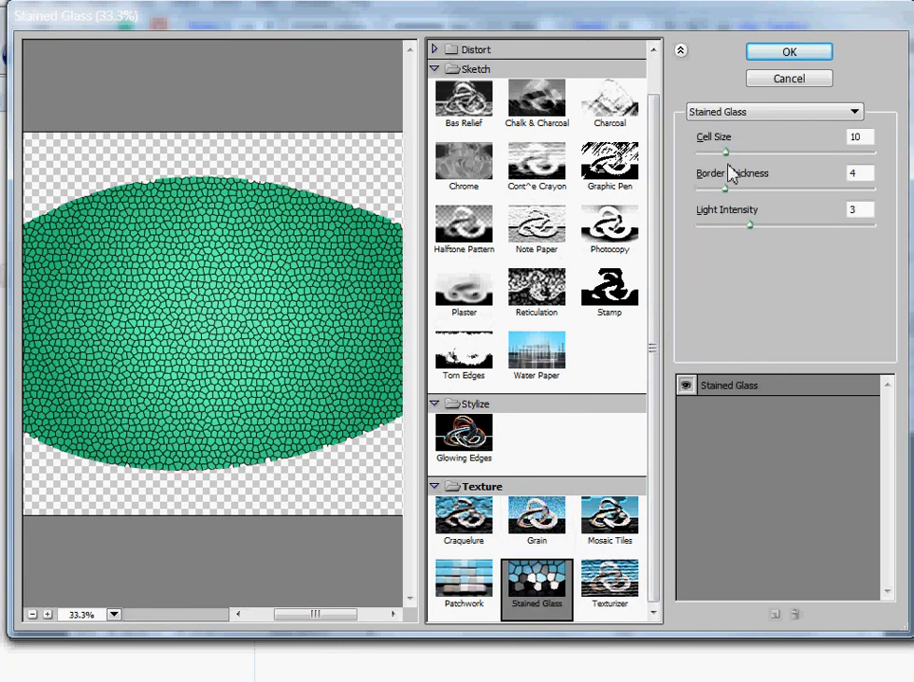
Set the Stained Glass Cell Size to 22, Border Thickness to 7 and Light Intensity to 7, and apply it
{"action": "left_click_drag", "start_coordinate": [727, 153], "coordinate": [775, 155]}
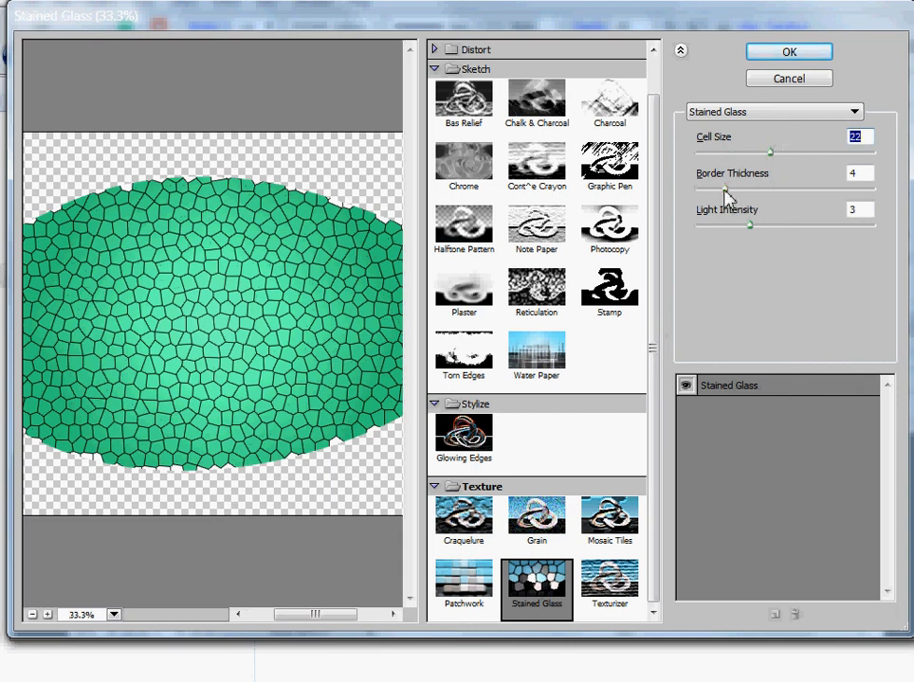
{"action": "left_click_drag", "start_coordinate": [726, 189], "coordinate": [816, 214]}
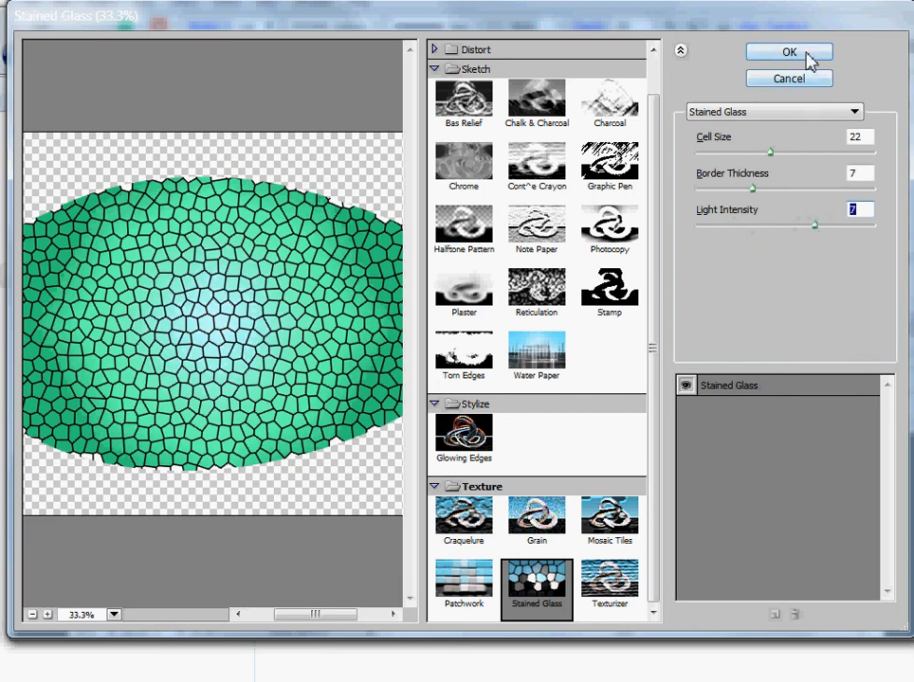
{"action": "left_click", "coordinate": [790, 53]}
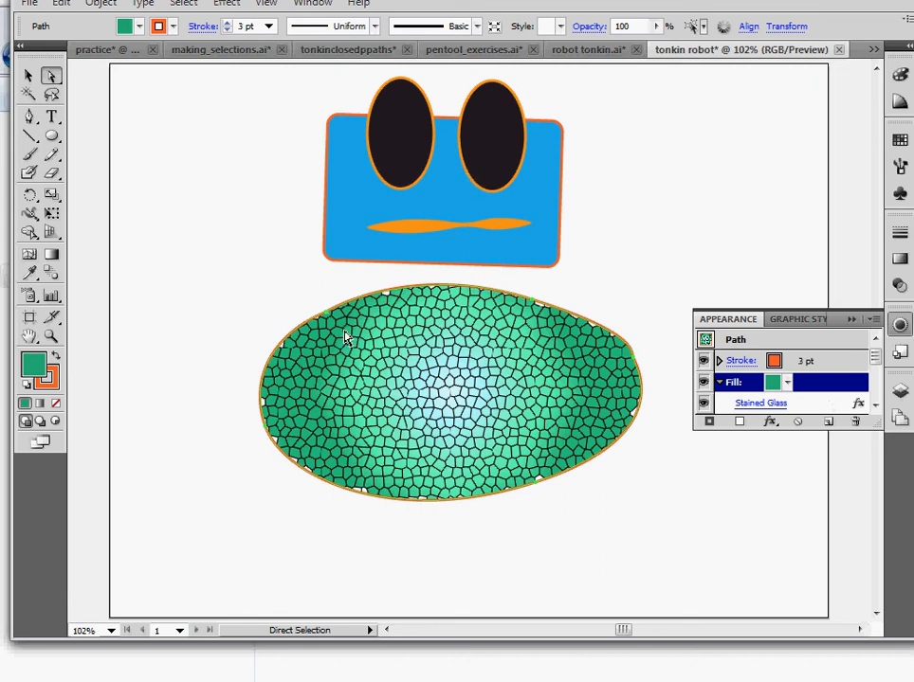
Switch to the Pen tool and open the body fill's add-effect menu again
{"action": "left_click", "coordinate": [30, 116]}
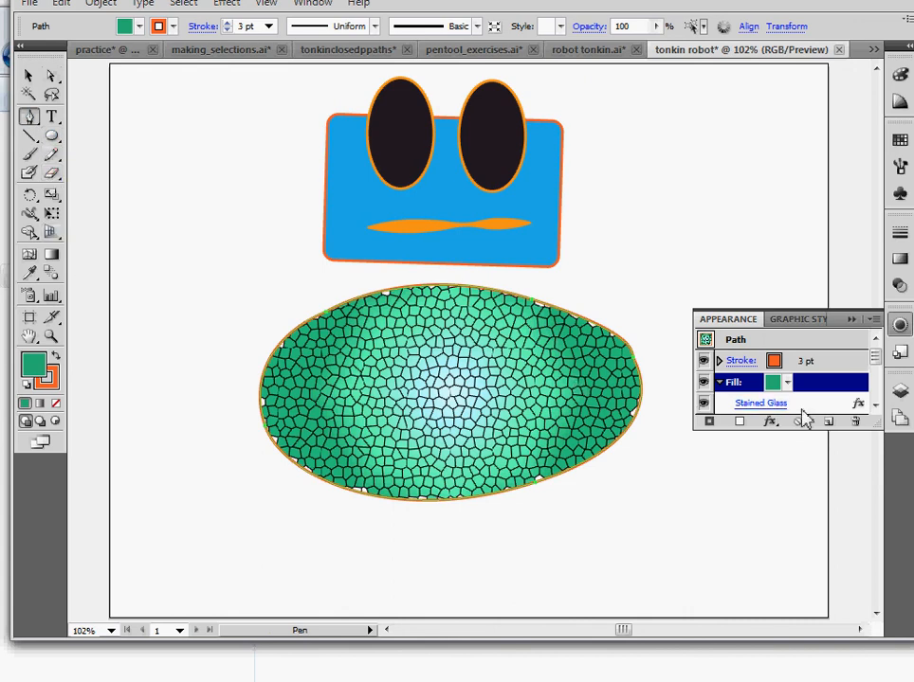
{"action": "left_click", "coordinate": [770, 422]}
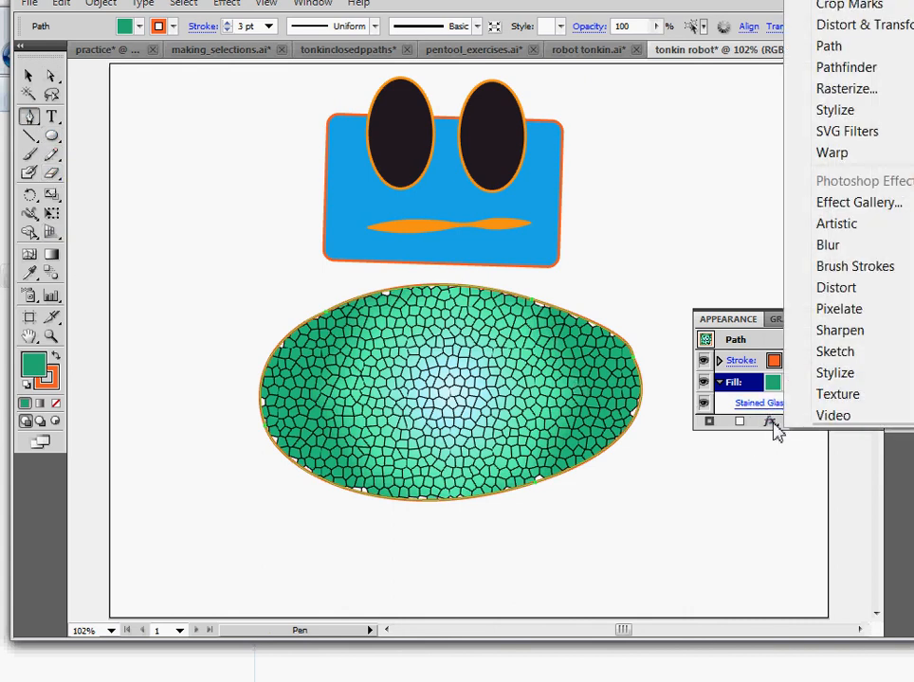